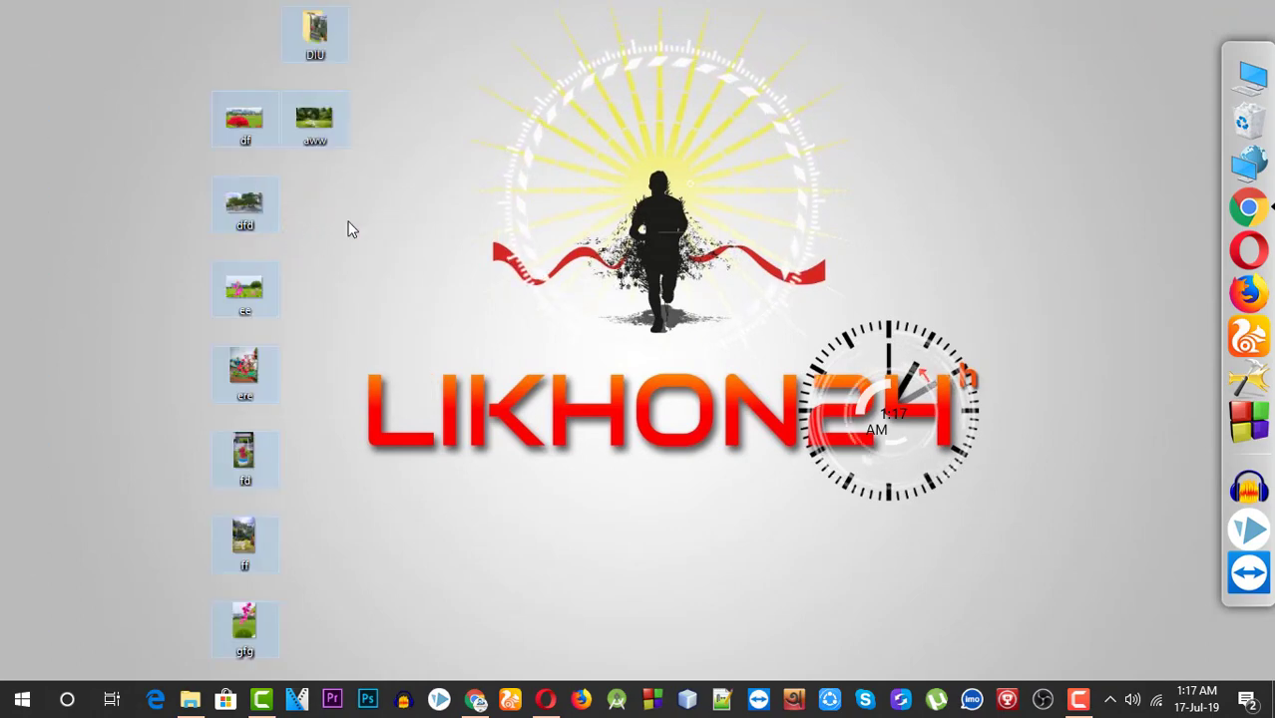
# Step: Move the selected DIU folder and image files together to the desktop's left edge, and clear the selection
pyautogui.moveTo(270, 130); pyautogui.dragTo(52, 148)
pyautogui.click(280, 144)
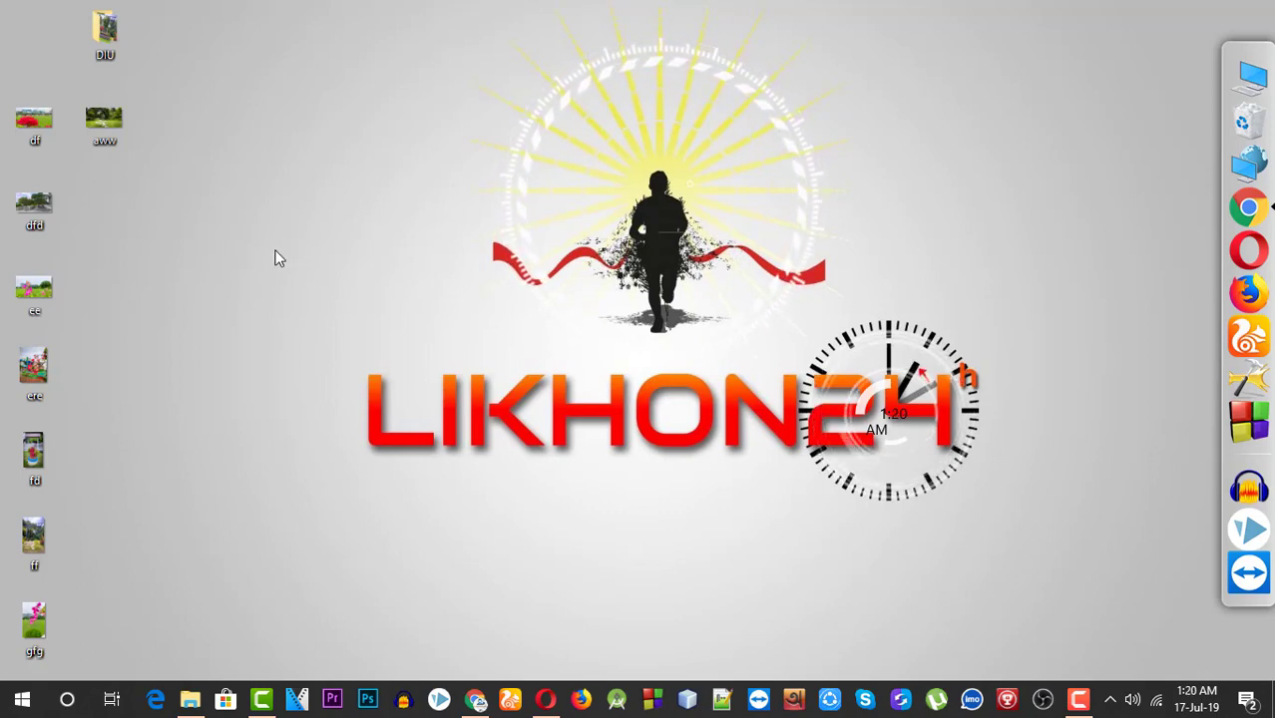
# Step: Set up an archive of the eight desktop images in ZIP format, with the option to delete files after archiving
pyautogui.moveTo(233, 118); pyautogui.dragTo(2, 658)
pyautogui.rightClick(23, 93)
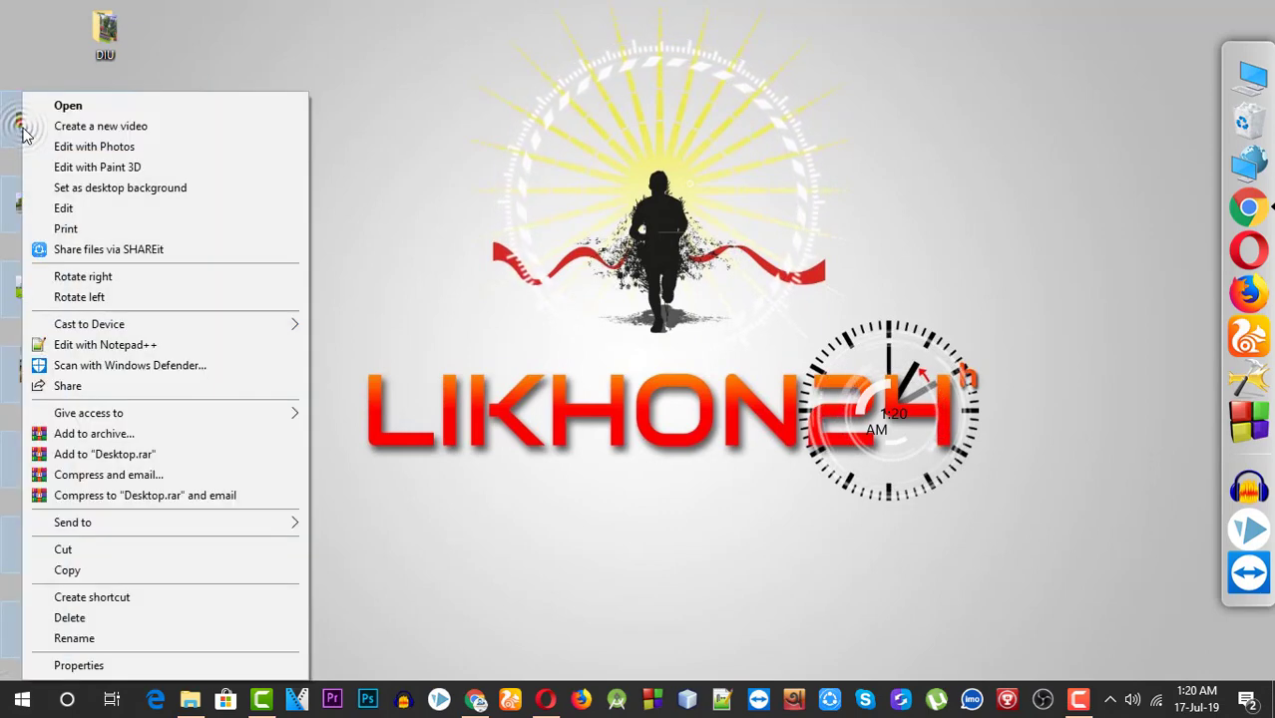
pyautogui.click(140, 437)
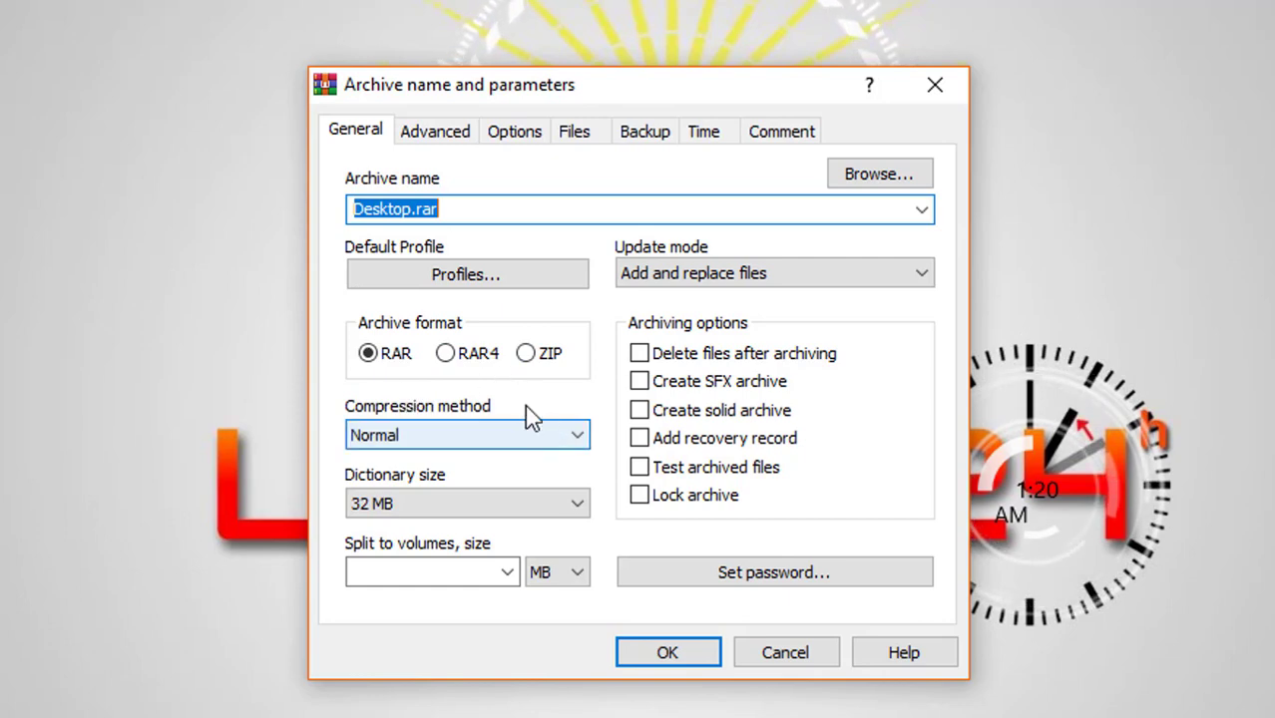
pyautogui.click(532, 353)
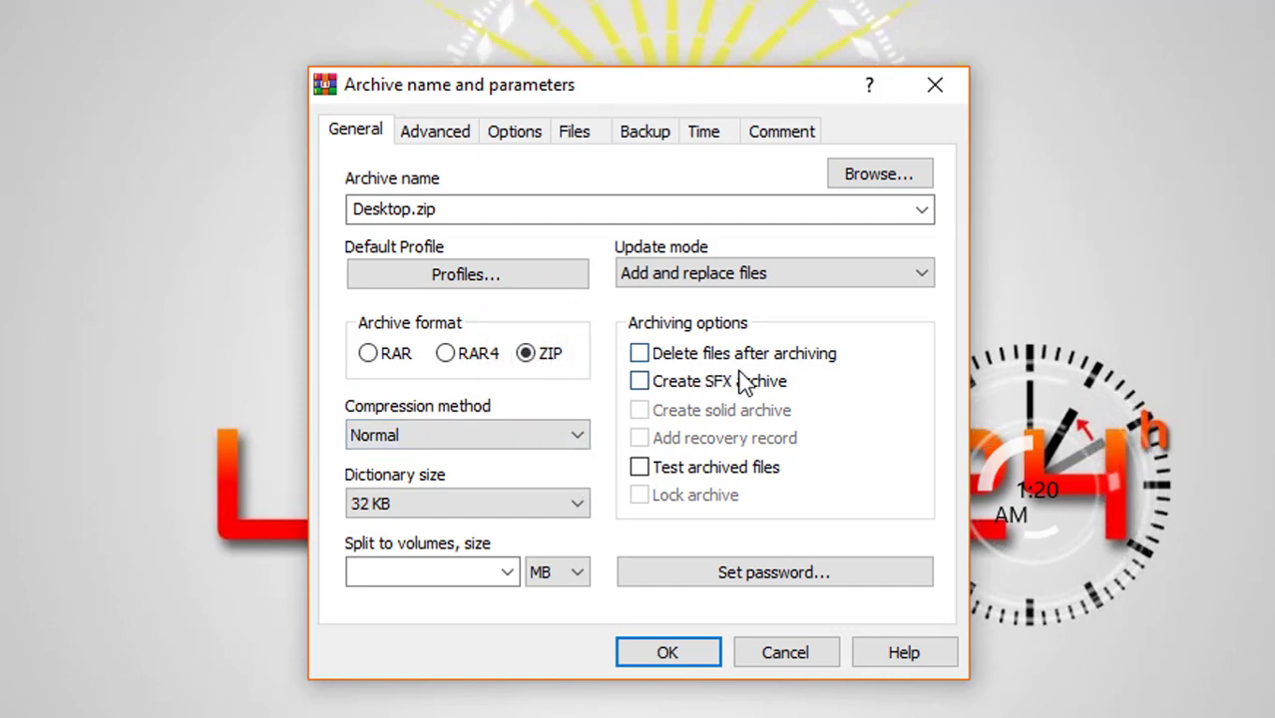
pyautogui.click(640, 353)
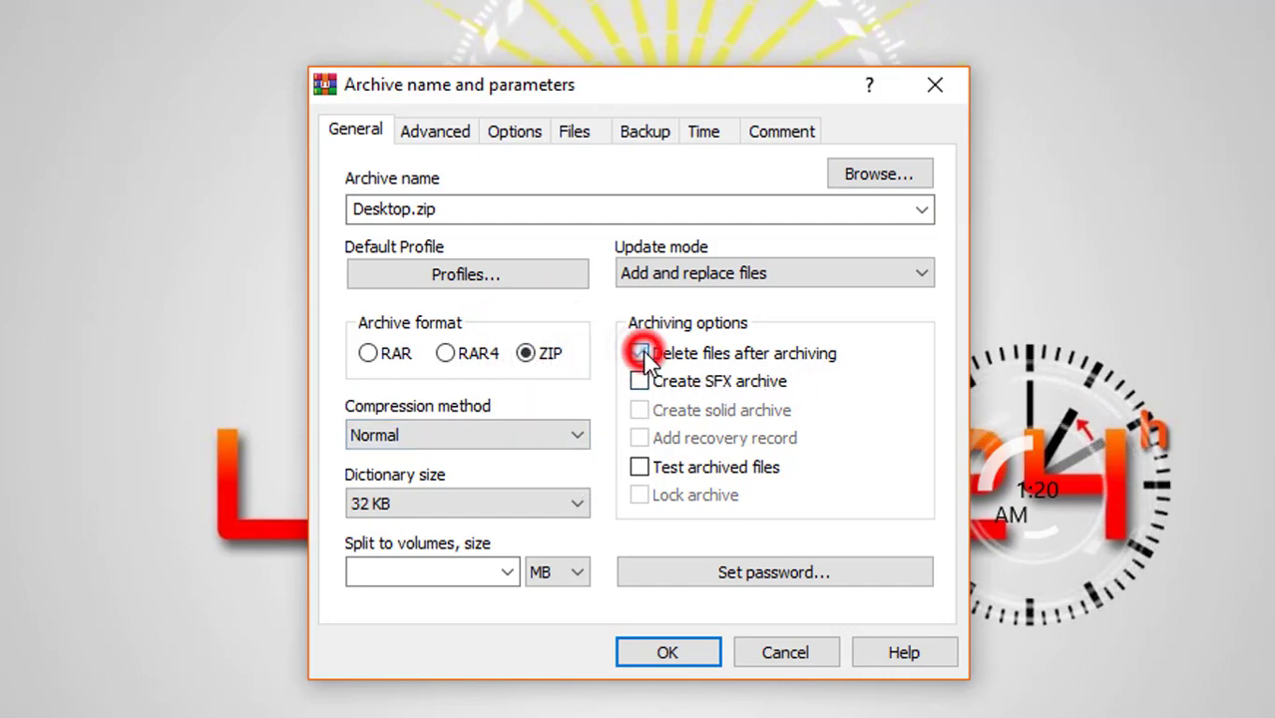
# Step: Protect the archive with a password, re-enter it for verification, and create Desktop.zip
pyautogui.click(838, 575)
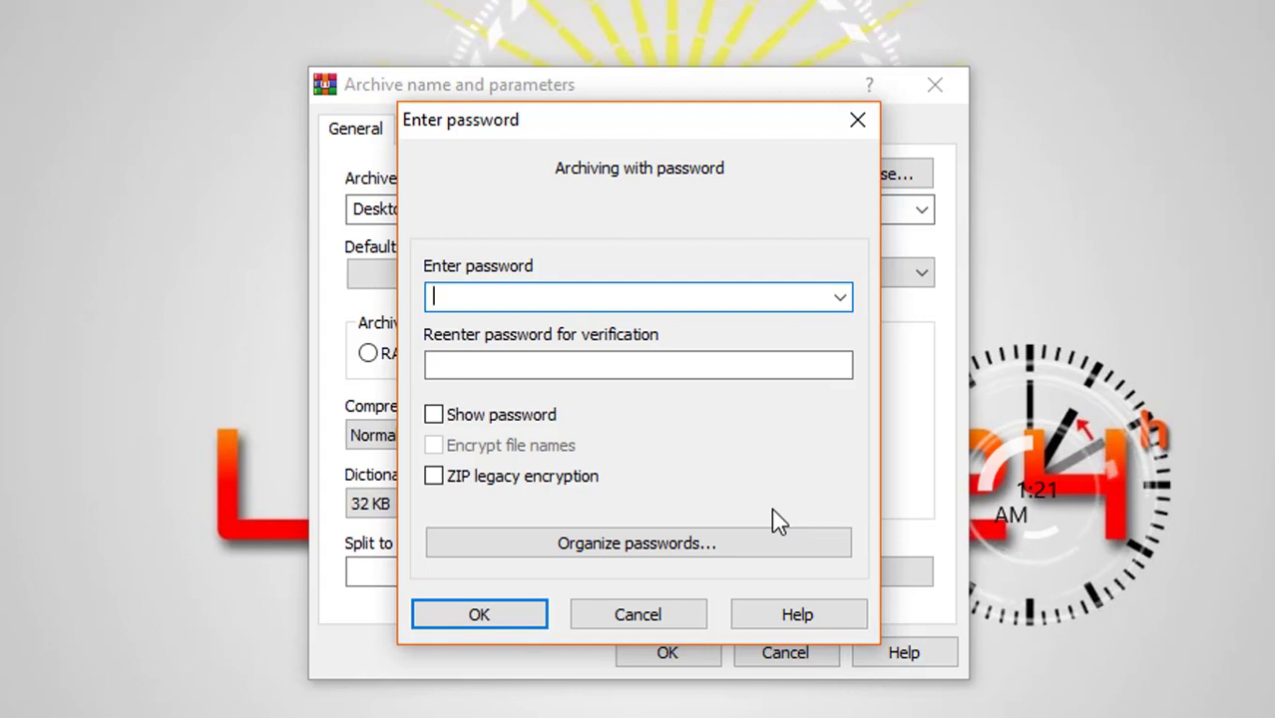
pyautogui.write('••••')
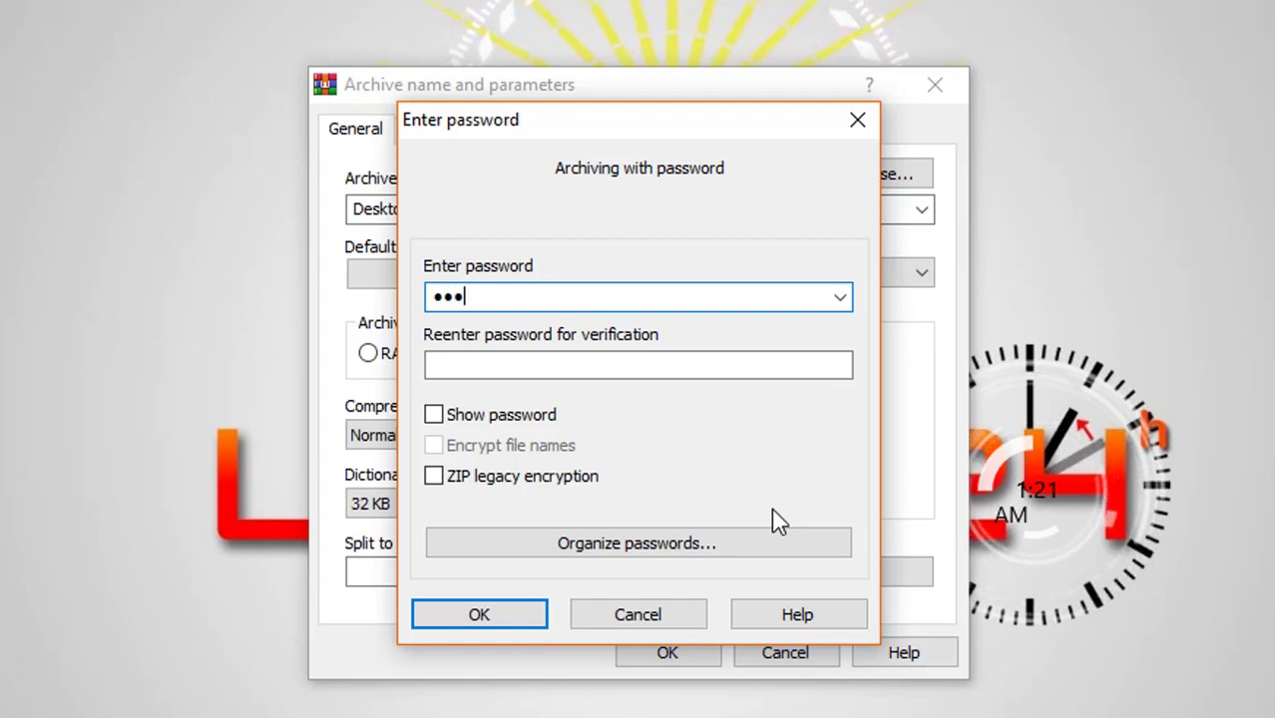
pyautogui.click(640, 361)
pyautogui.write('••••')
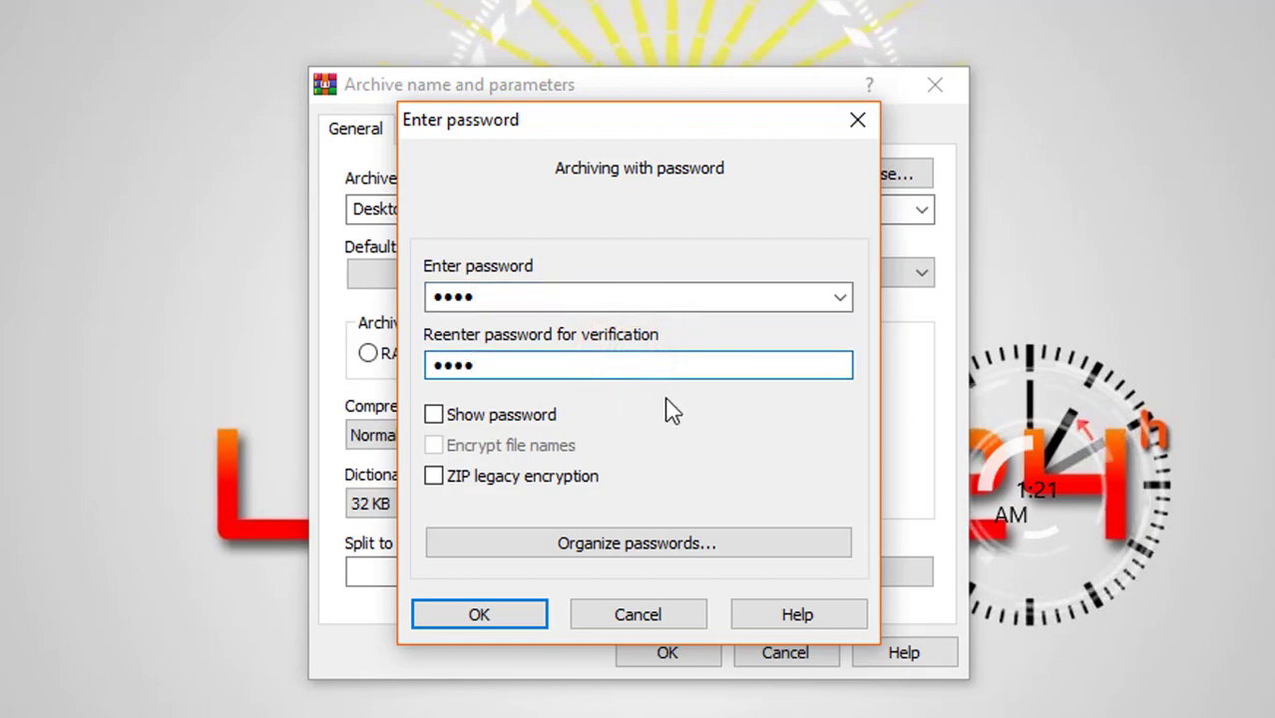
pyautogui.click(504, 613)
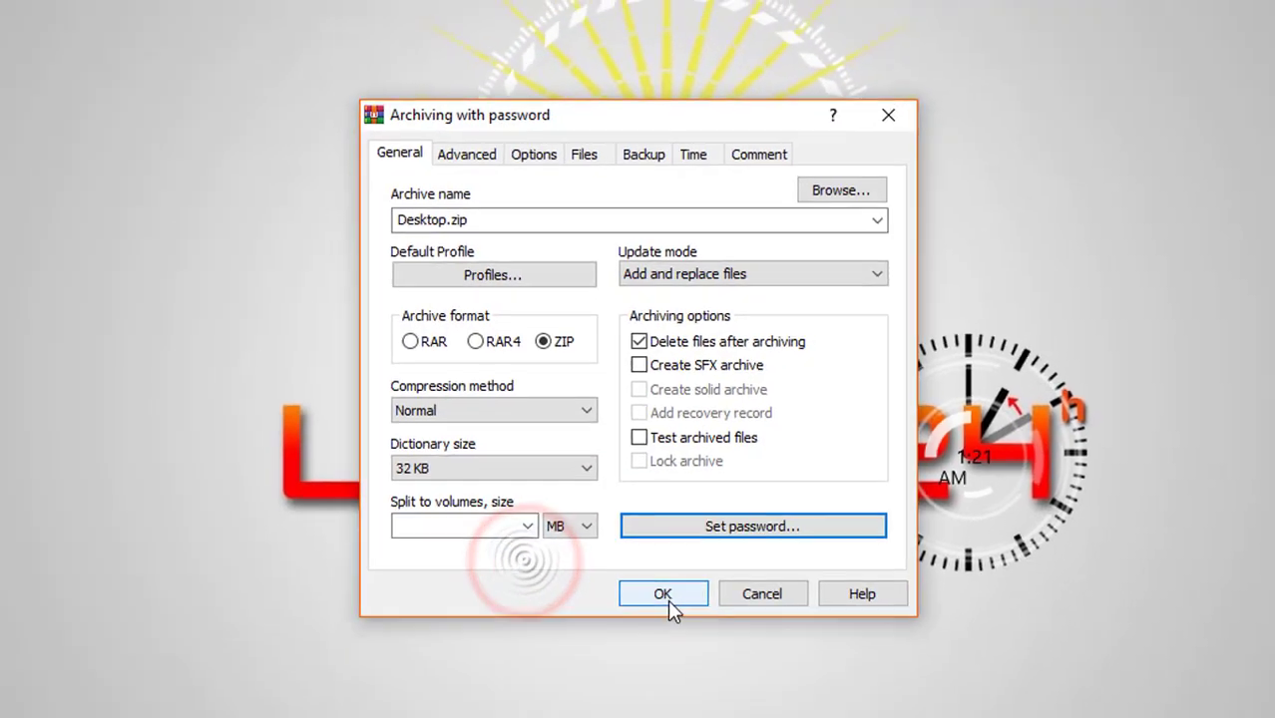
pyautogui.click(662, 593)
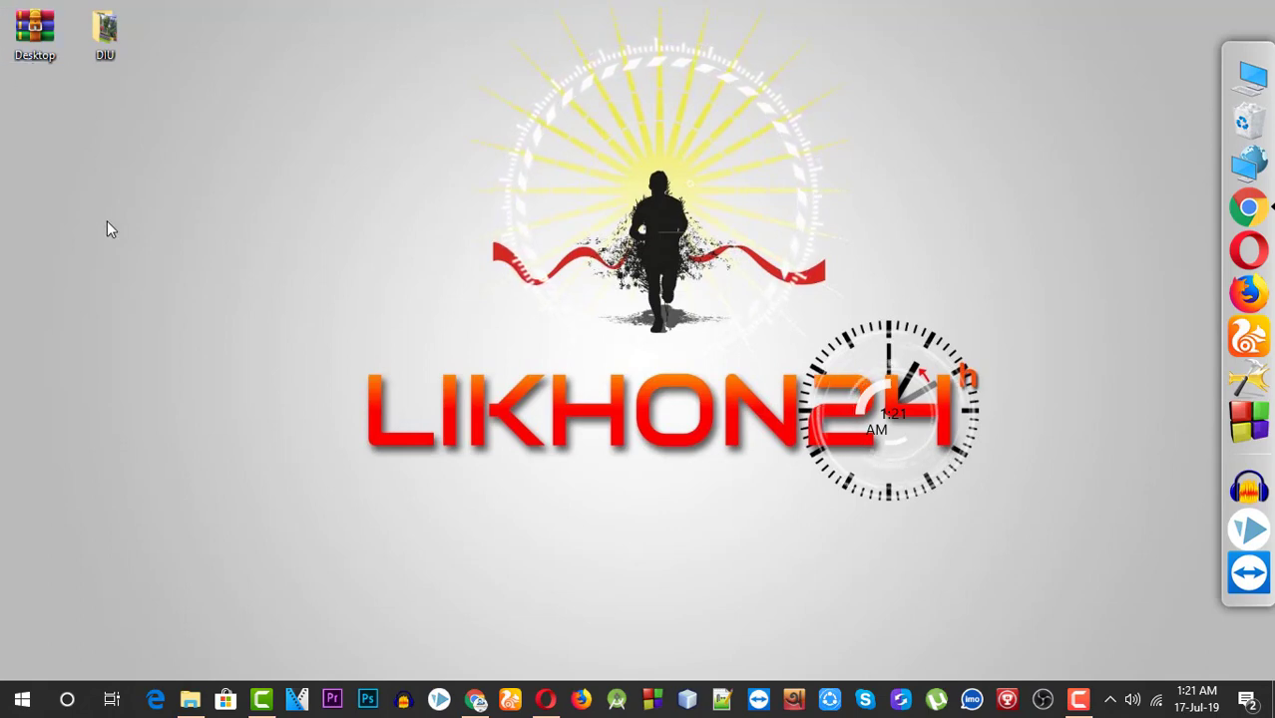
# Step: Move the Desktop archive lower on the desktop and open it
pyautogui.moveTo(32, 53); pyautogui.dragTo(33, 222)
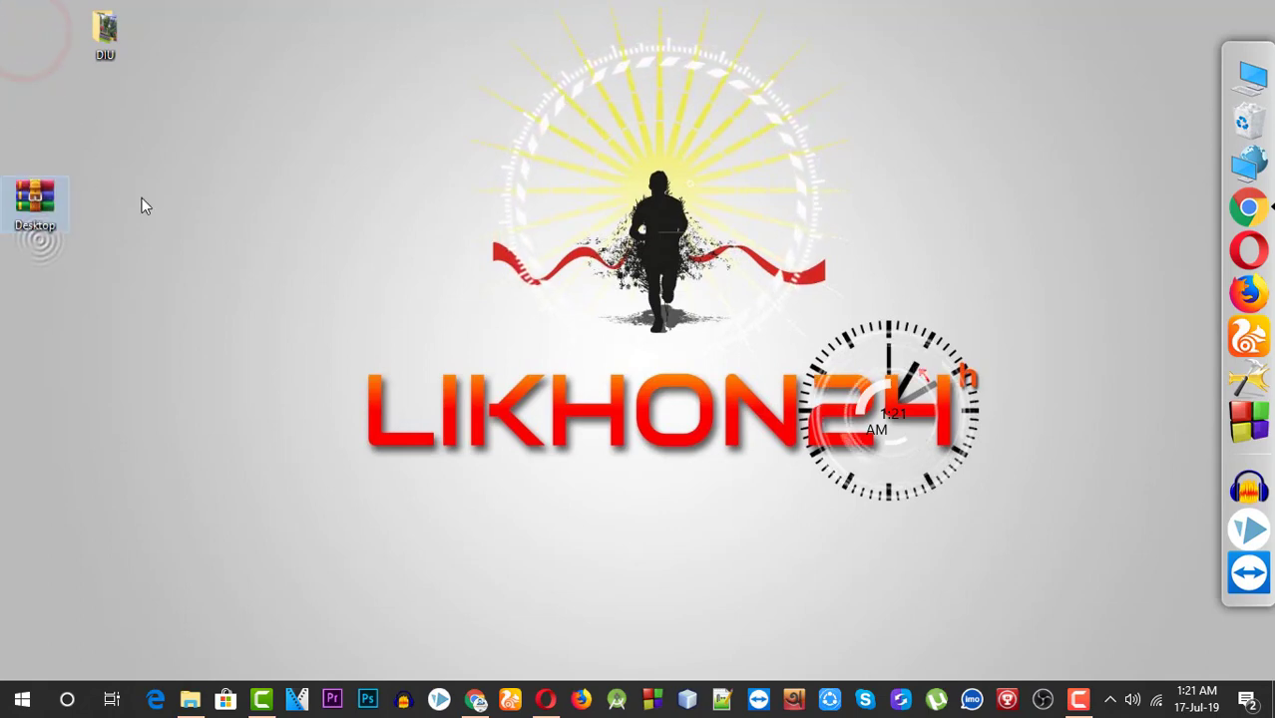
pyautogui.click(47, 213)
pyautogui.doubleClick(47, 213)
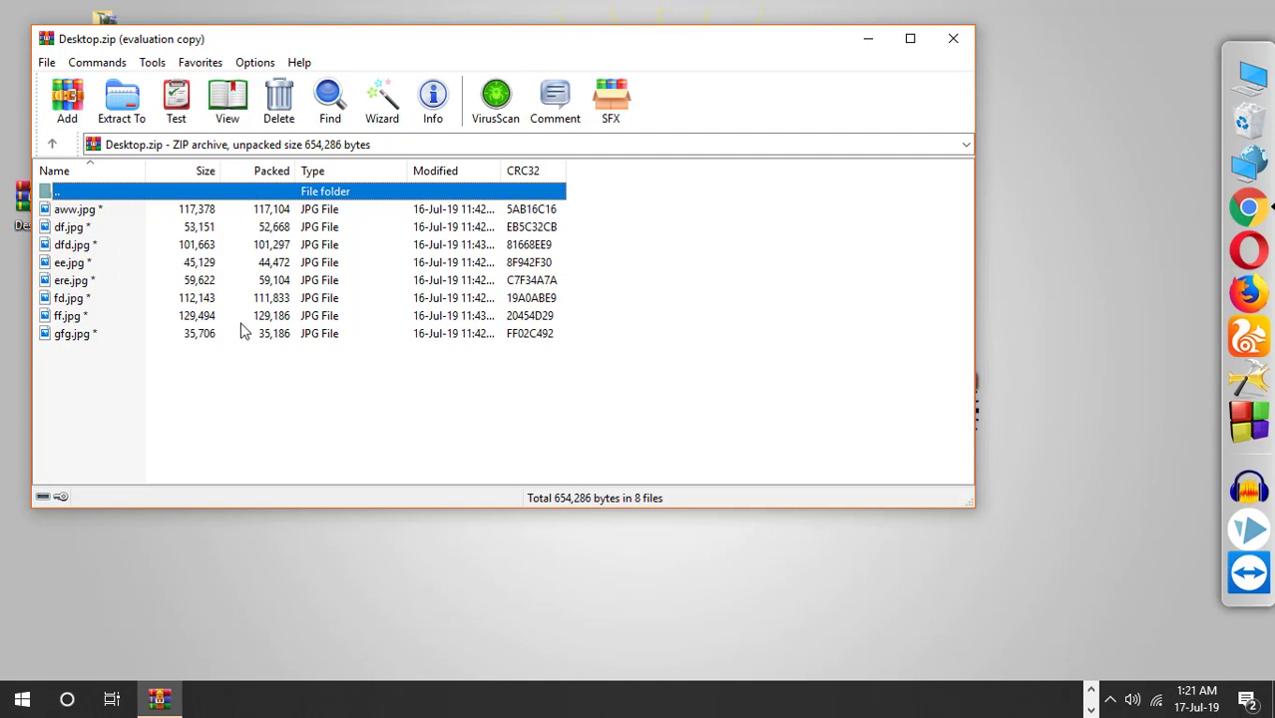
# Step: View dfd.jpg from the archive by entering the archive password, and close the image and the archive
pyautogui.click(157, 229)
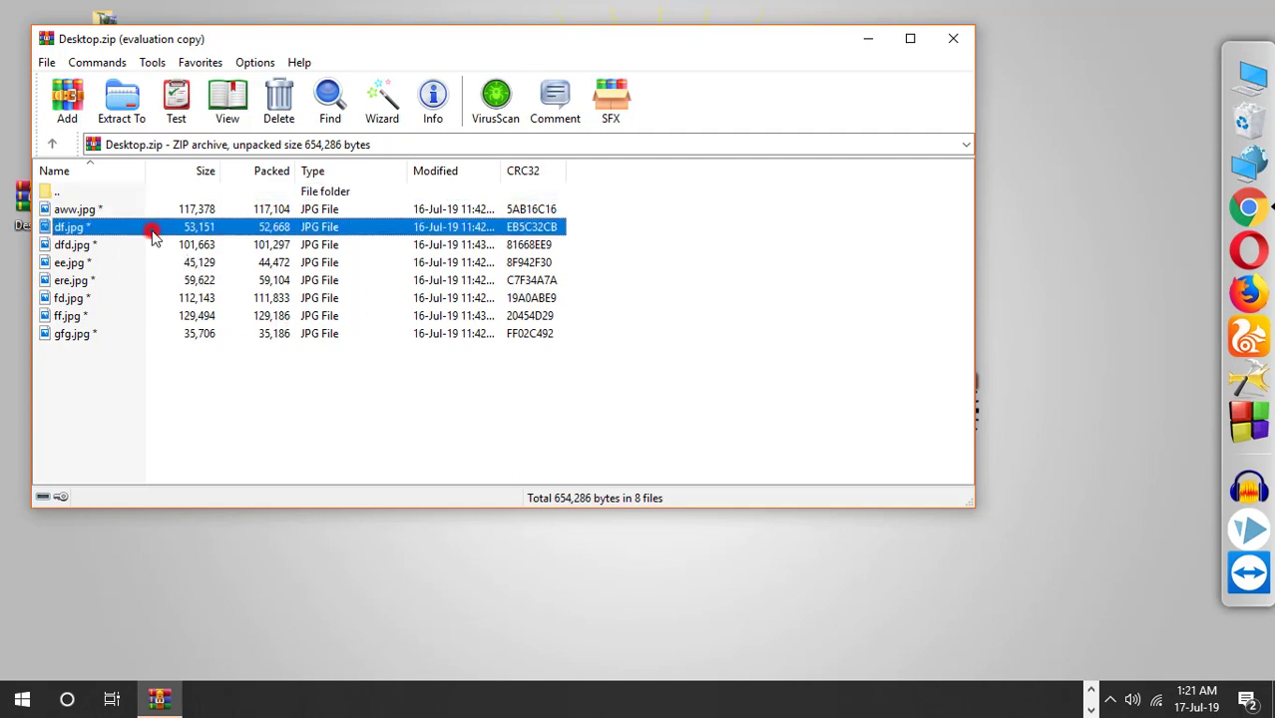
pyautogui.doubleClick(164, 247)
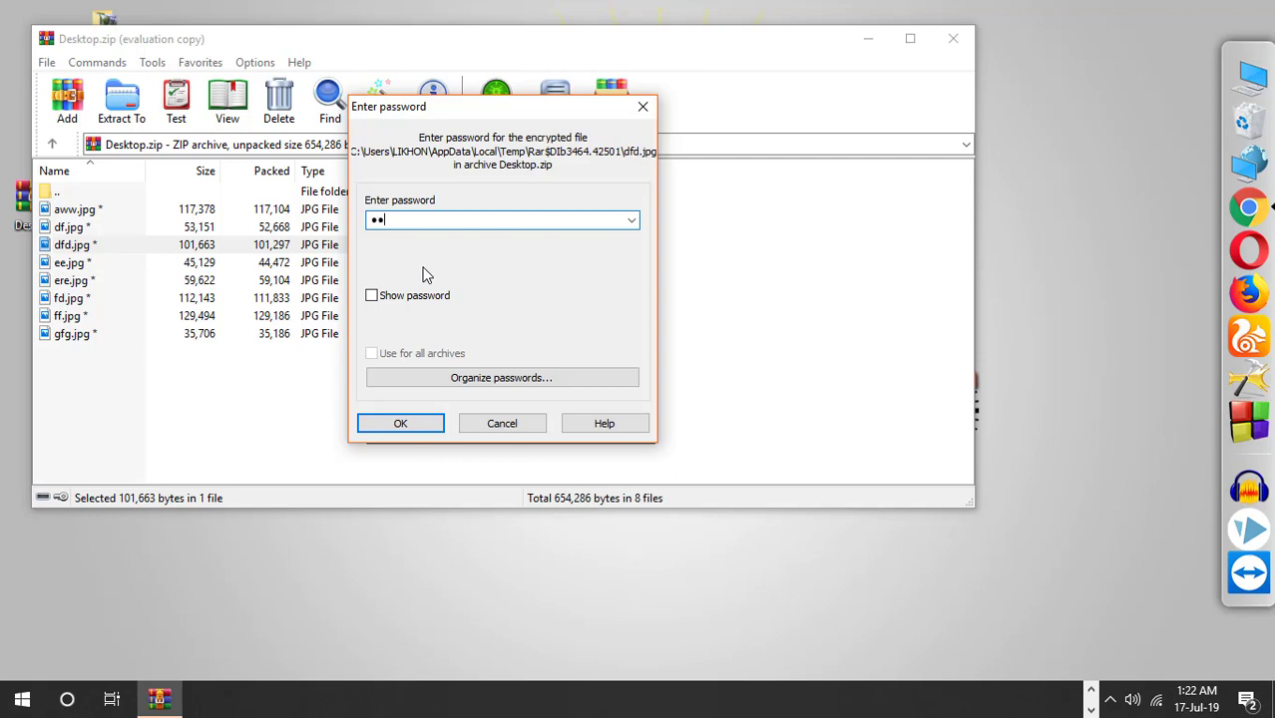
pyautogui.click(419, 423)
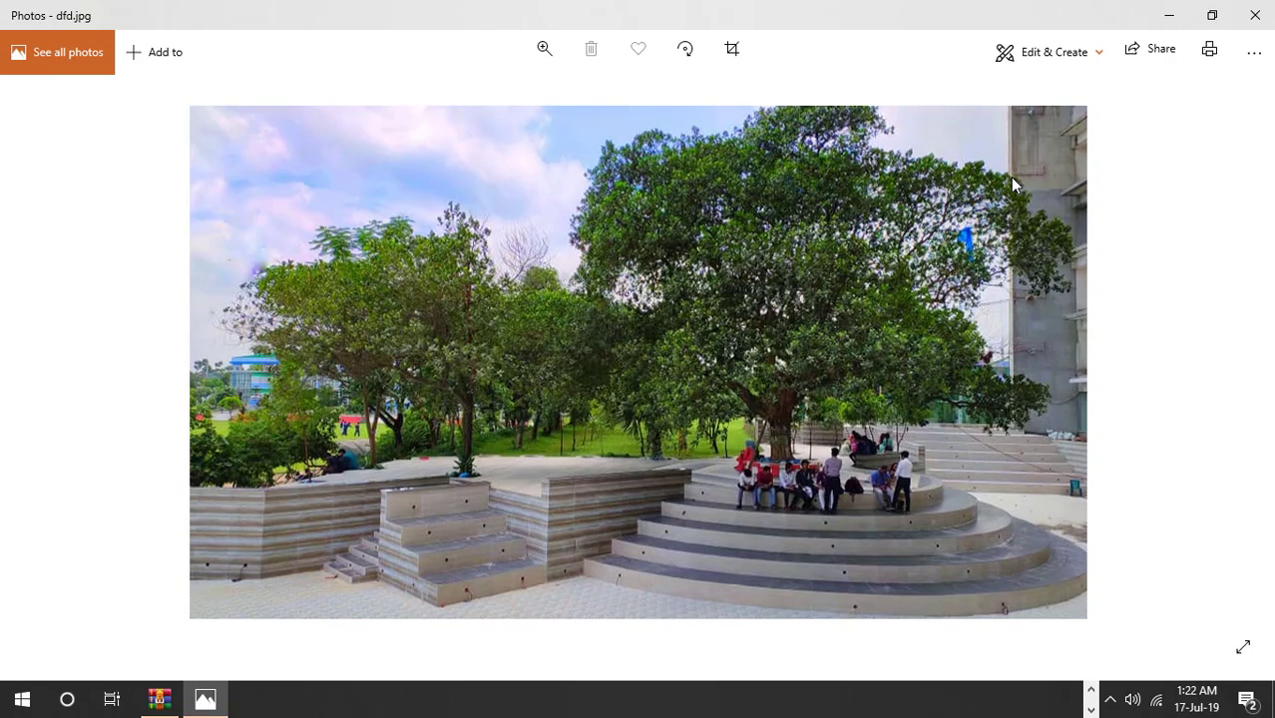
pyautogui.click(1255, 15)
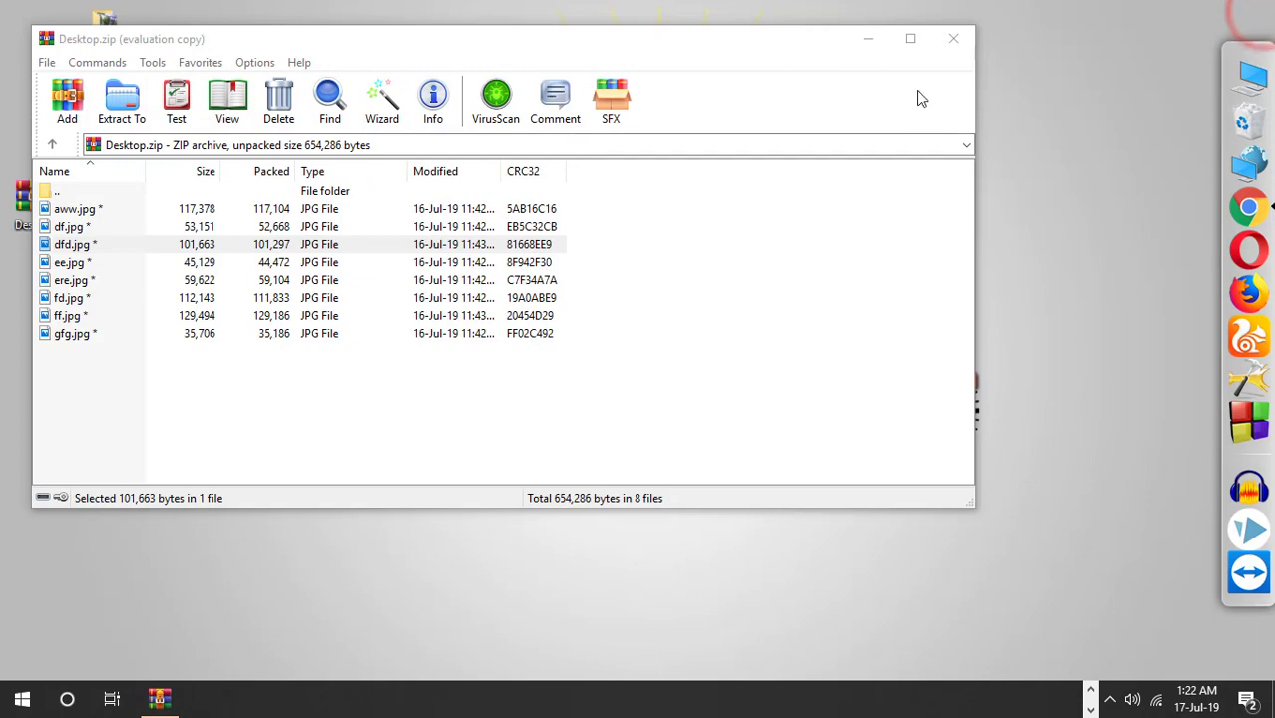
pyautogui.click(952, 38)
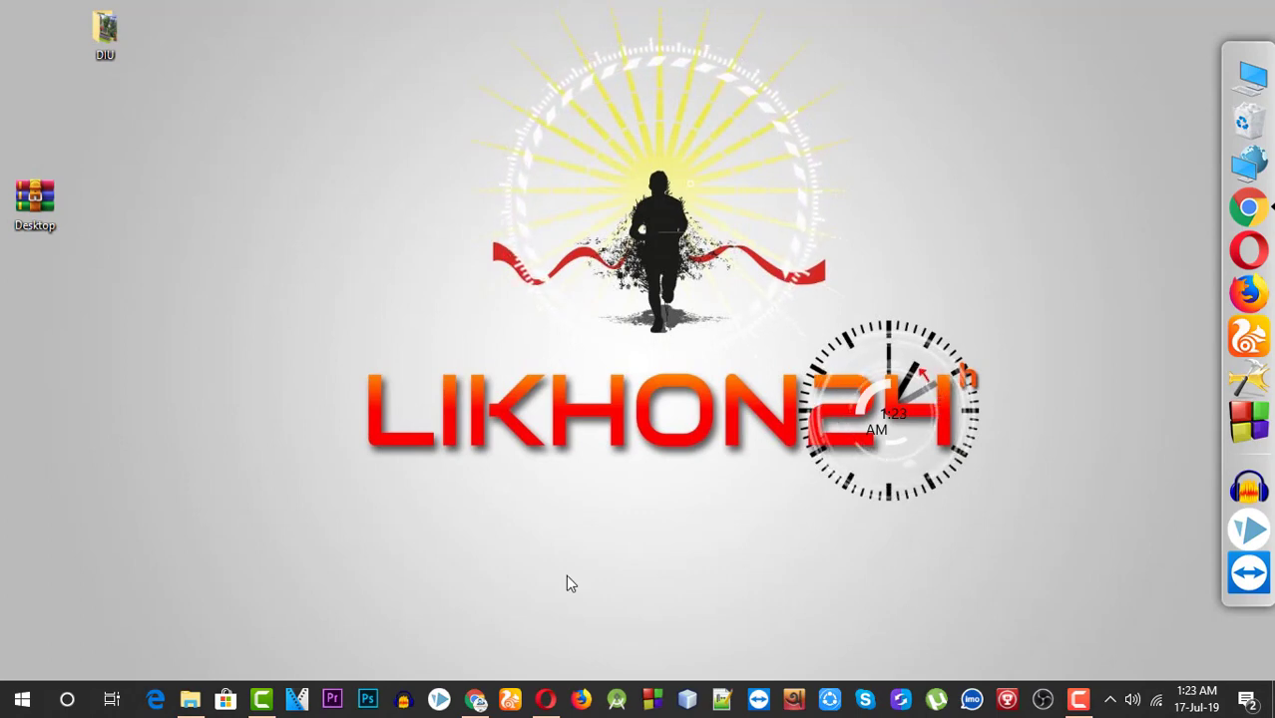
# Step: Switch to Chrome and open Google Drive from the Google home page
pyautogui.click(475, 699)
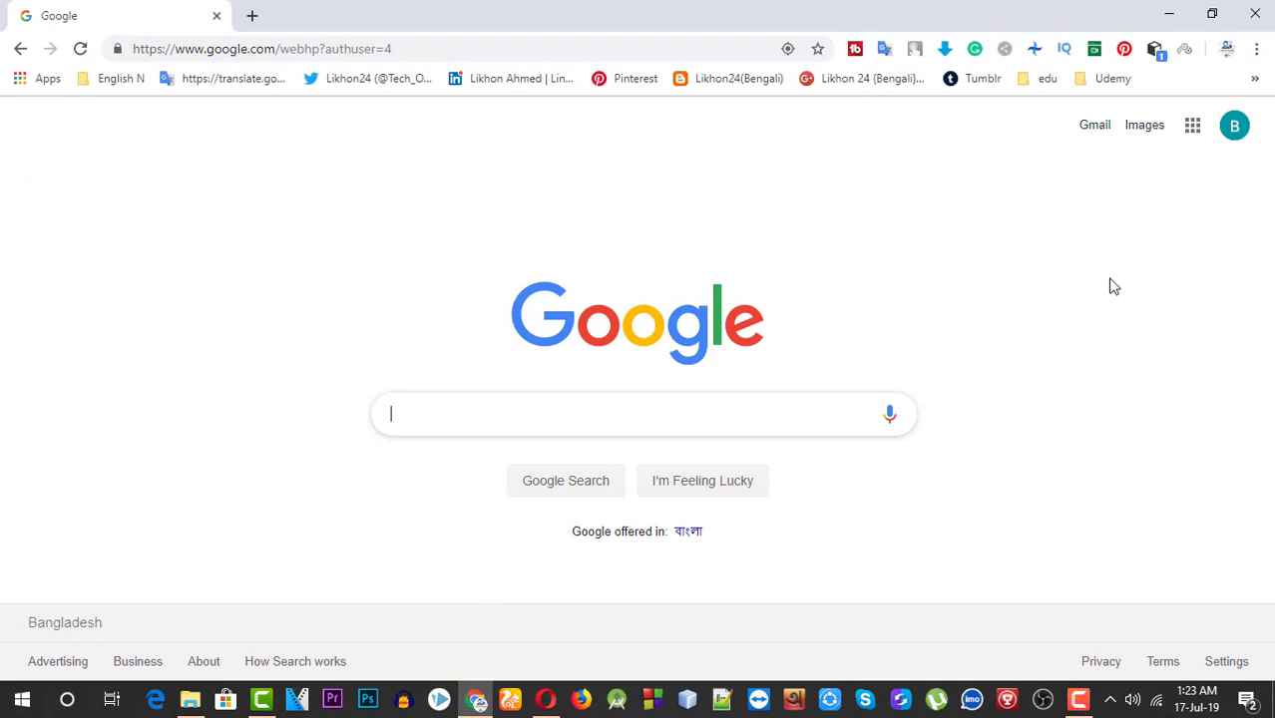
pyautogui.click(1191, 130)
pyautogui.click(1093, 415)
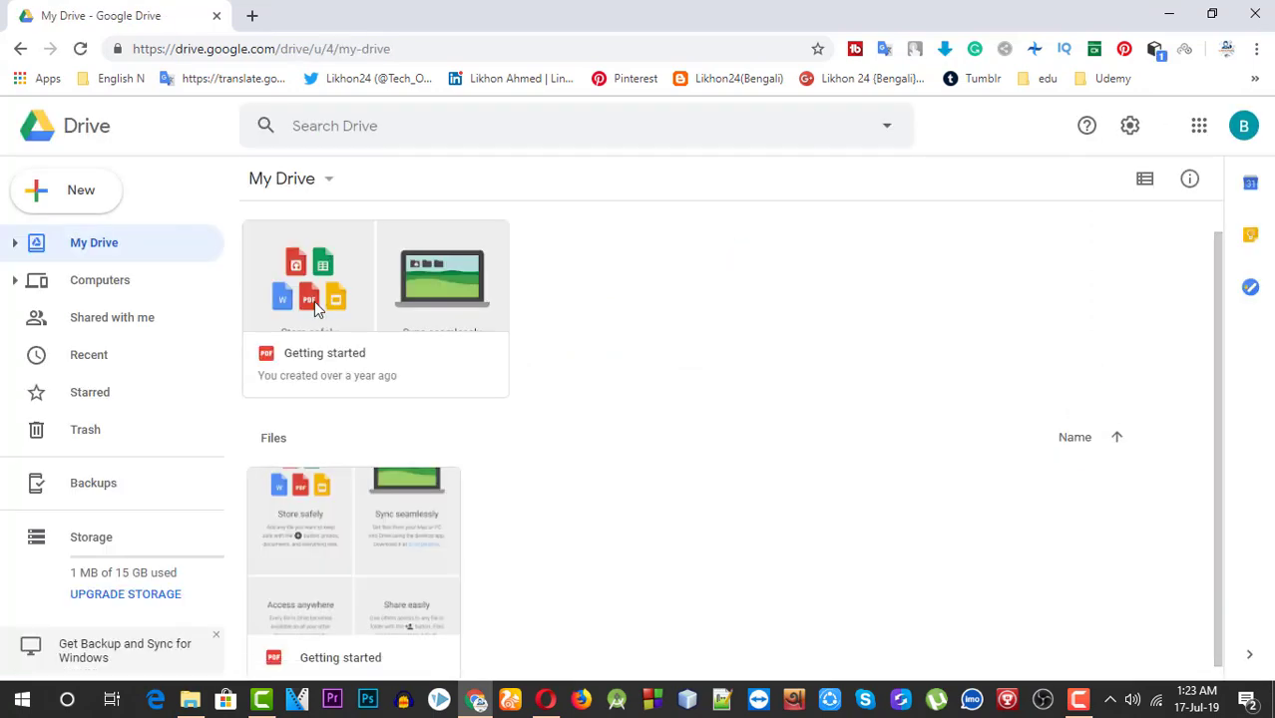
# Step: Upload the Desktop archive from the desktop to My Drive
pyautogui.click(102, 193)
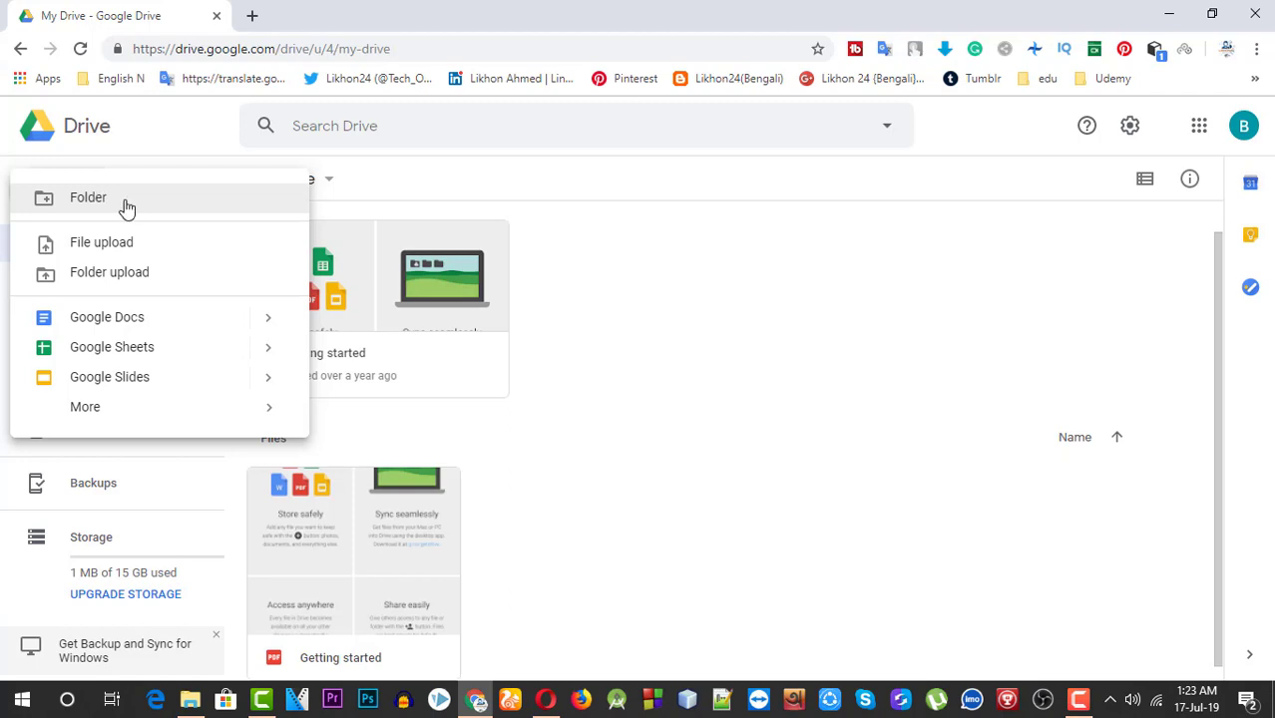
pyautogui.click(145, 245)
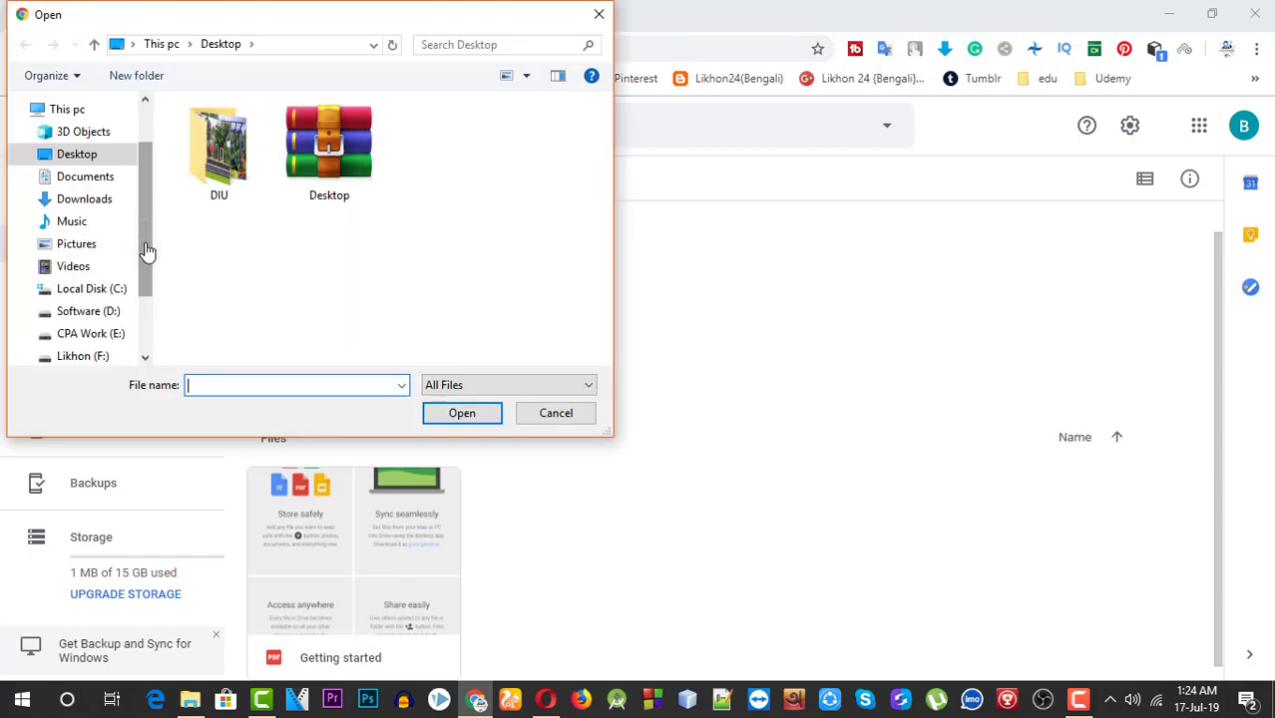
pyautogui.click(361, 165)
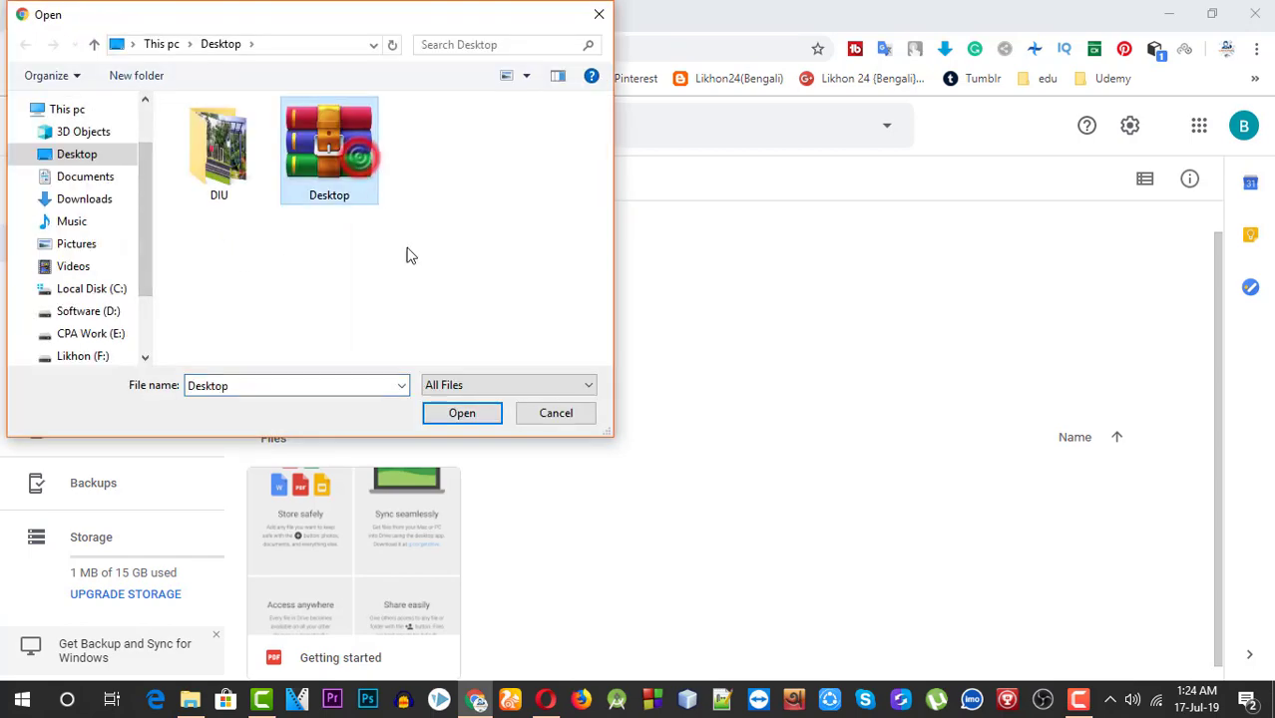
pyautogui.click(473, 415)
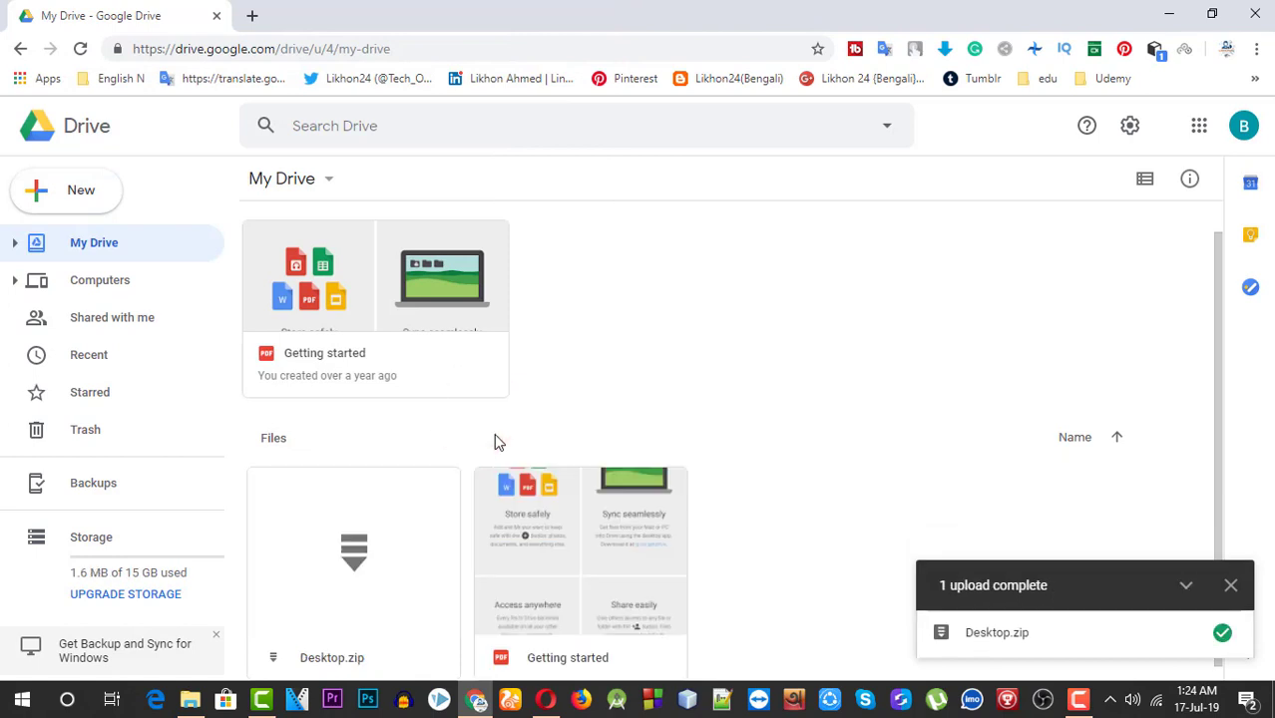
# Step: Get a shareable link for Desktop.zip with link sharing turned on
pyautogui.click(426, 546)
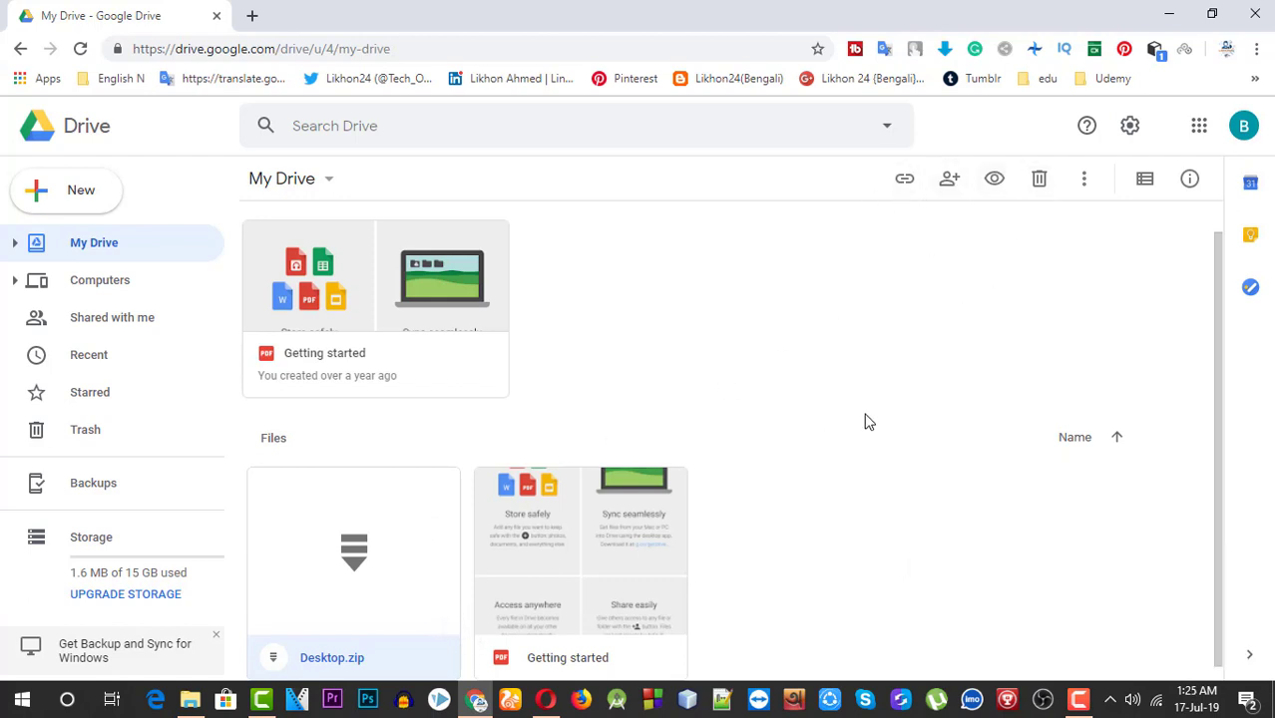
pyautogui.click(904, 181)
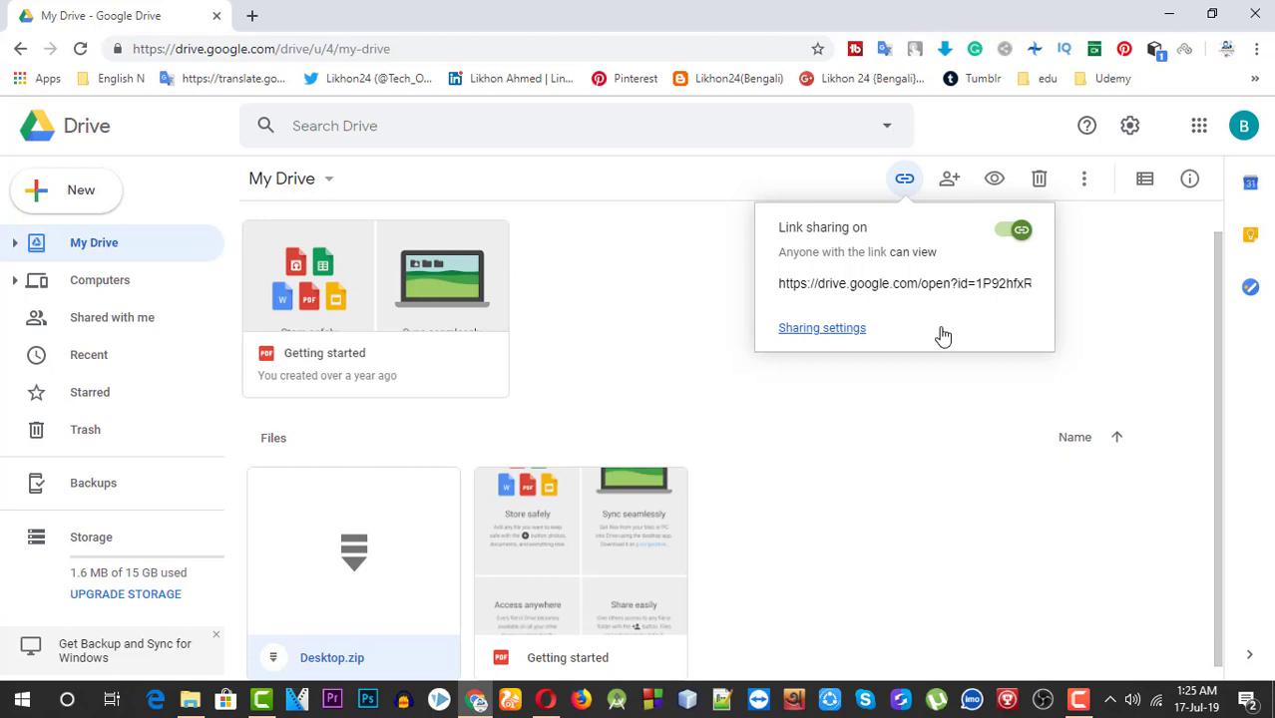
pyautogui.click(893, 421)
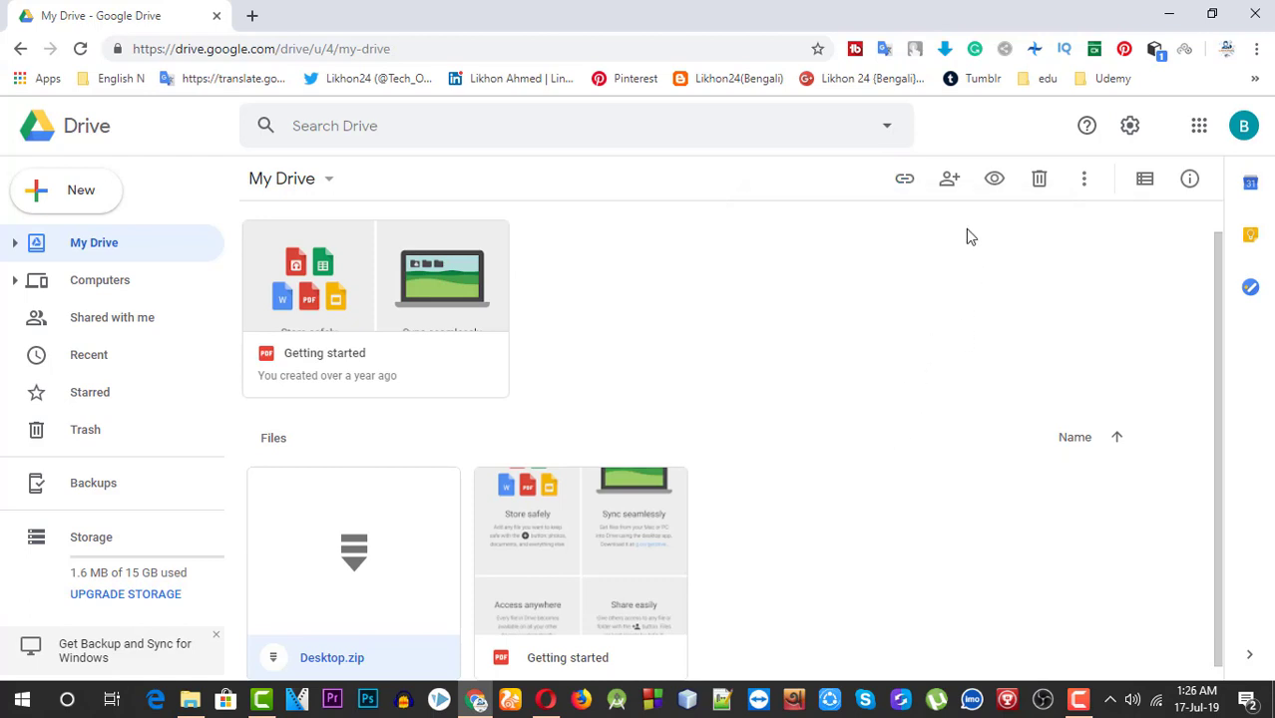
# Step: Restrict Desktop.zip's link sharing to "Off - Specific people" in the advanced sharing settings and save the change
pyautogui.click(949, 181)
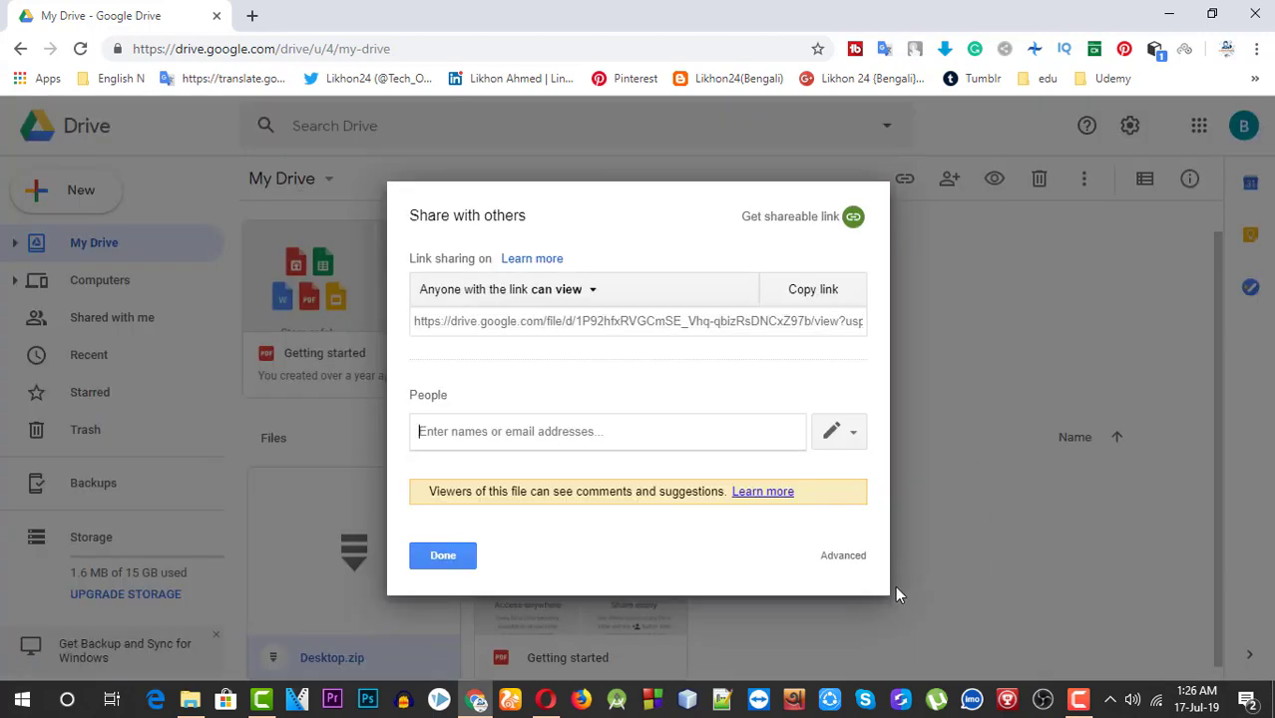
pyautogui.click(845, 556)
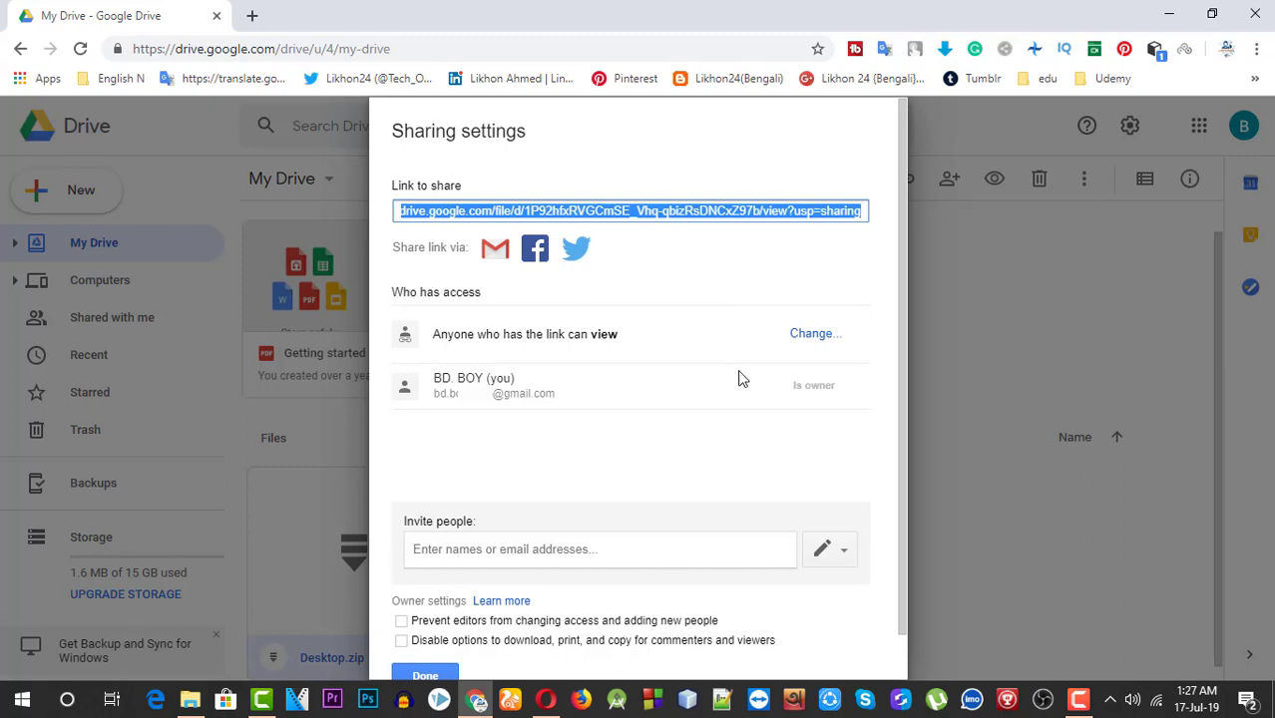
pyautogui.click(811, 335)
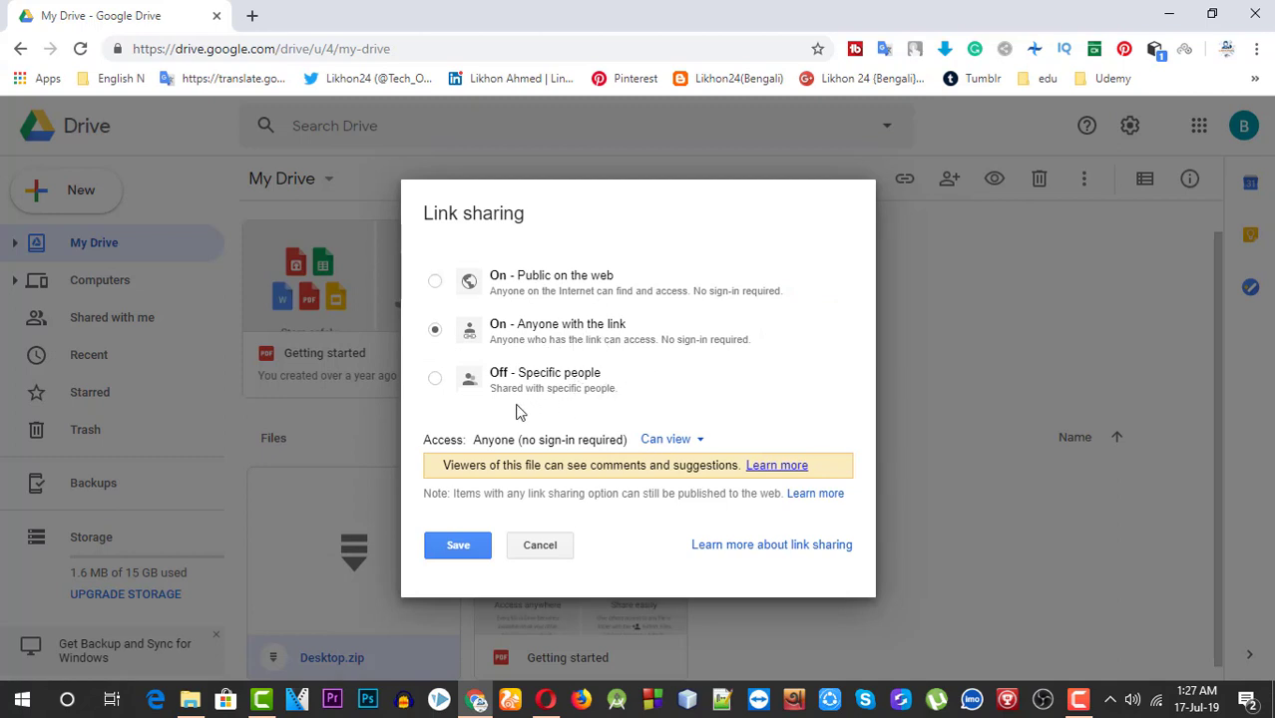
pyautogui.click(605, 389)
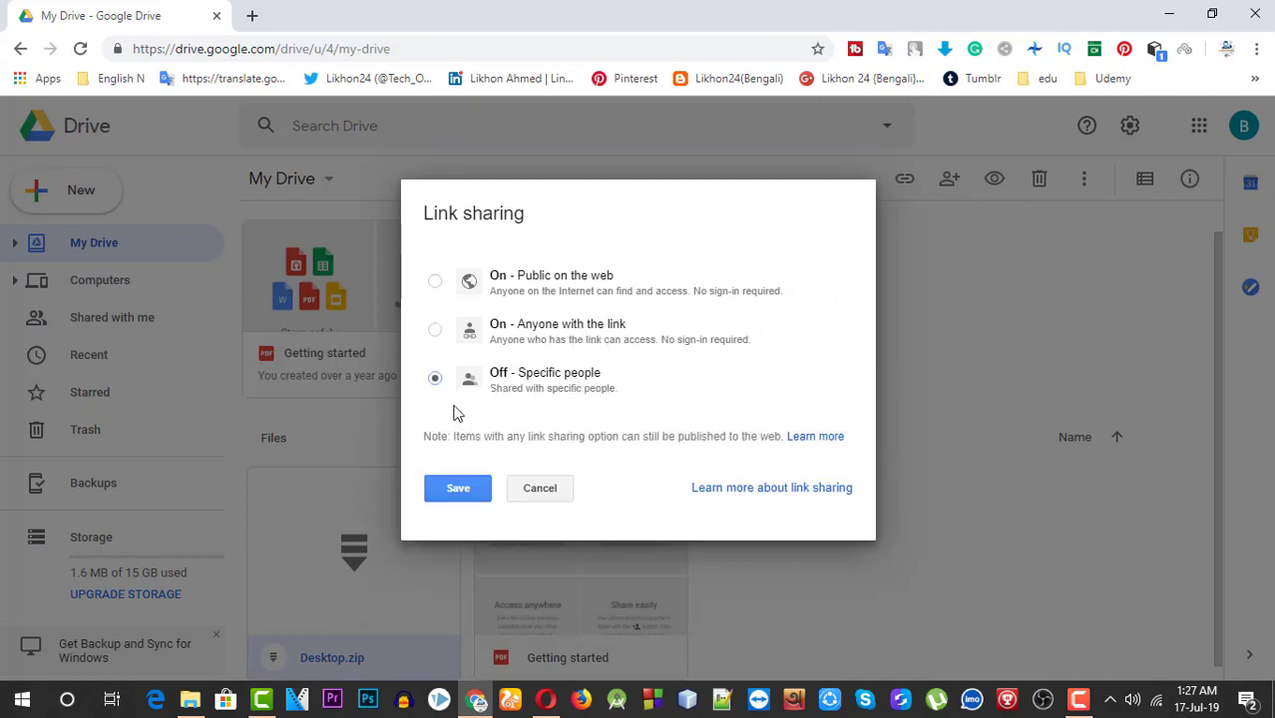
pyautogui.click(469, 490)
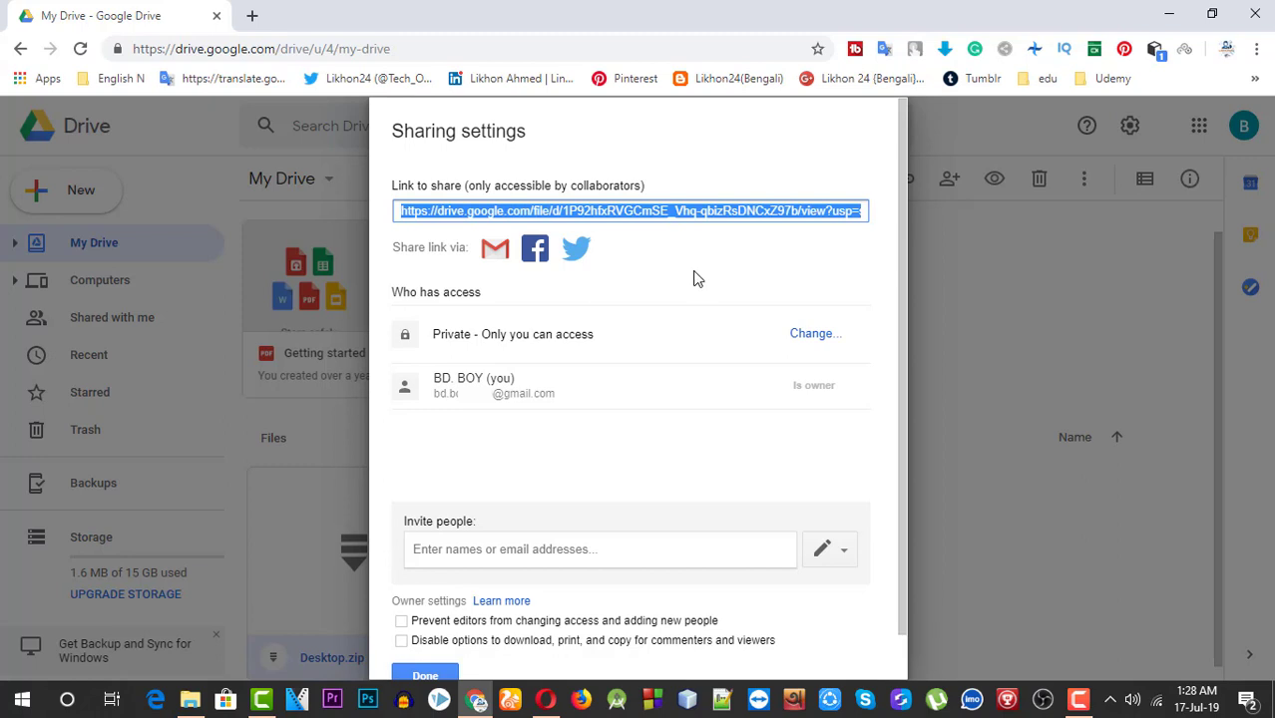
pyautogui.click(439, 674)
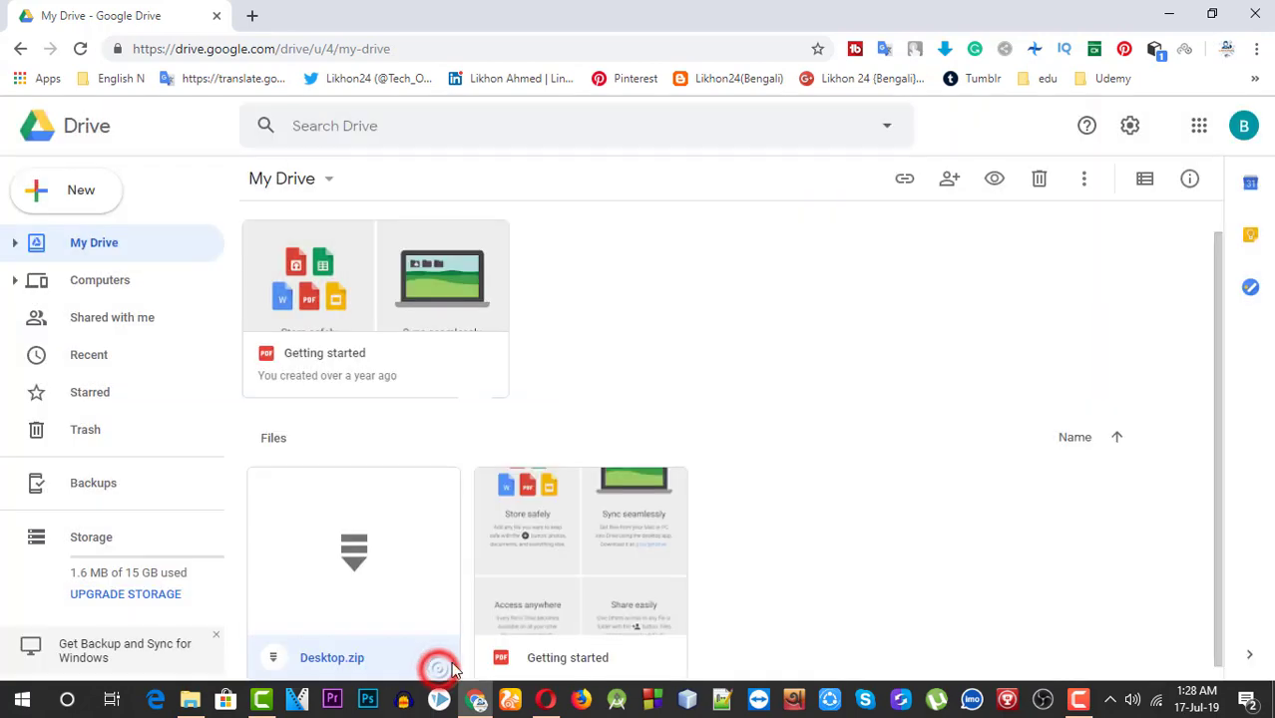
# Step: Switch to Opera, load the copied Google Drive link to Desktop.zip, and request access to the file
pyautogui.click(549, 698)
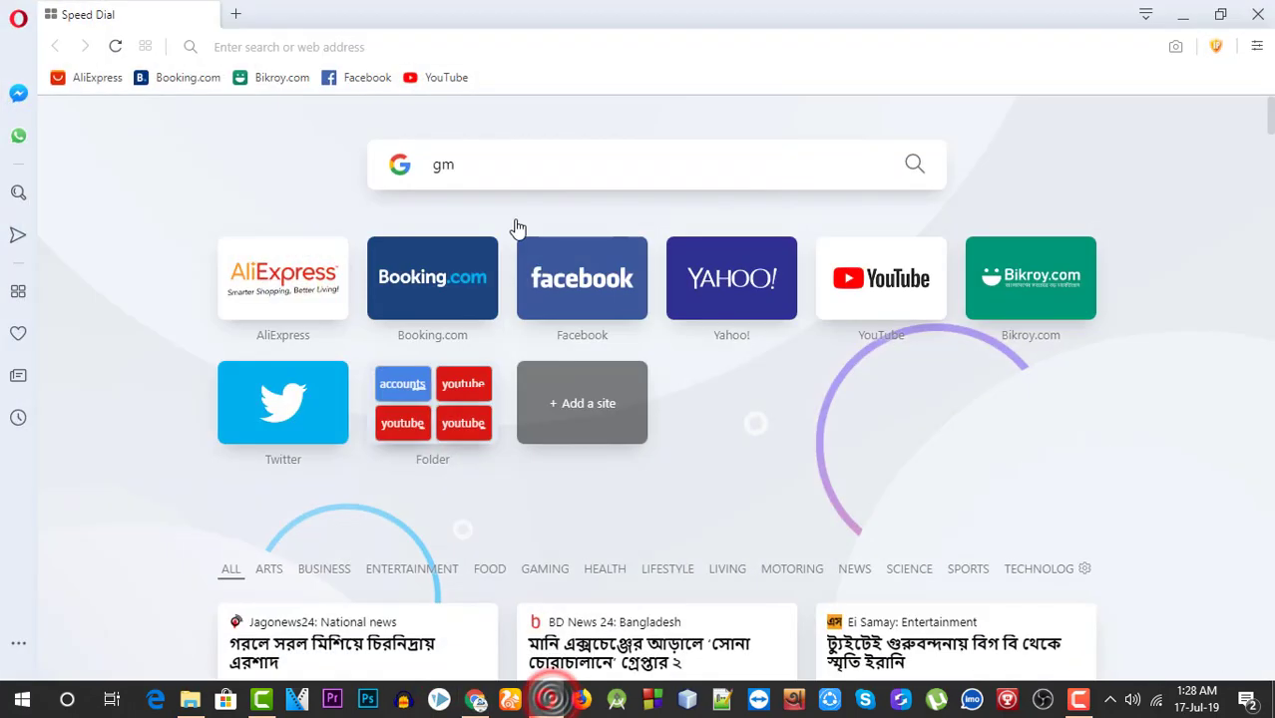
pyautogui.click(463, 44)
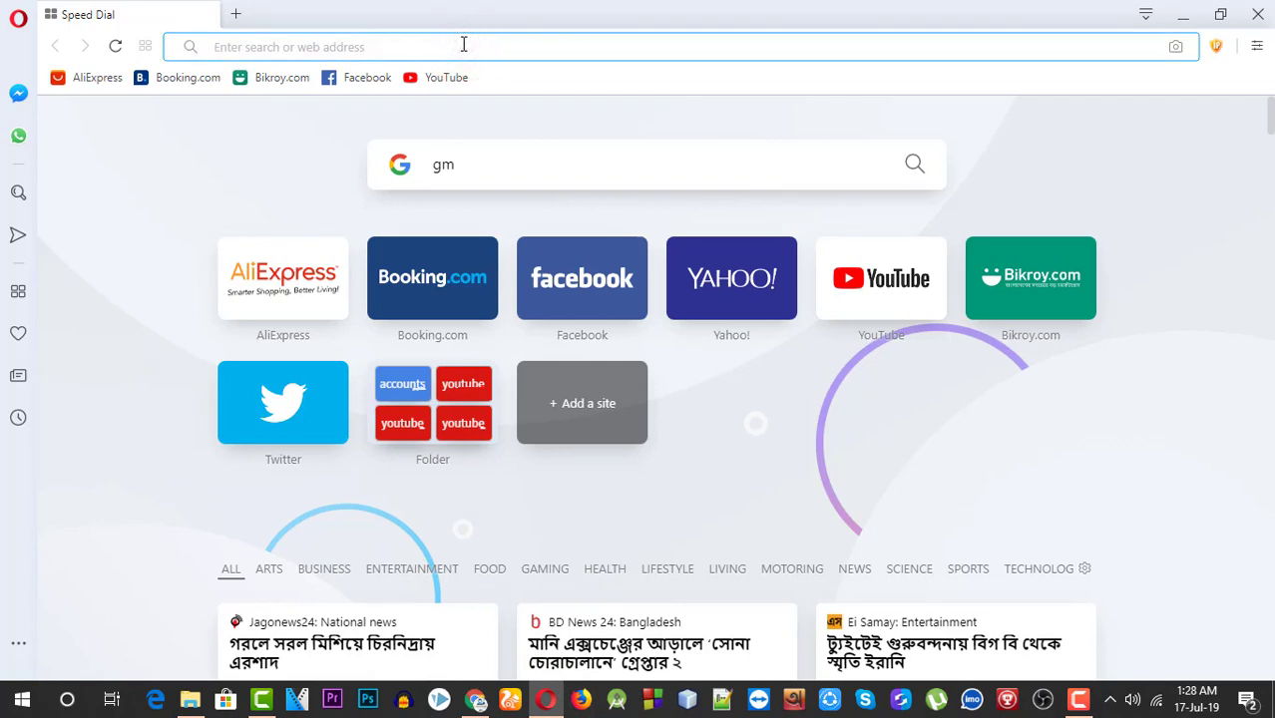
pyautogui.hotkey('ctrl', 'v')
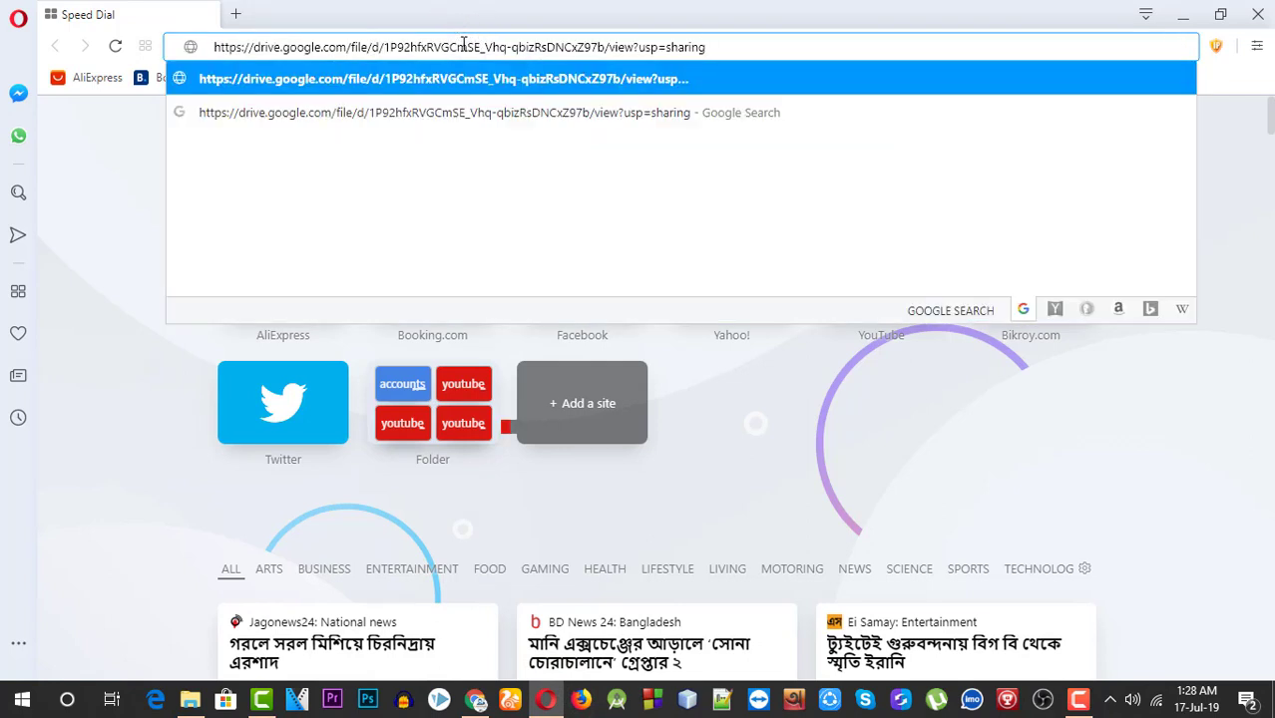
pyautogui.press('Return')
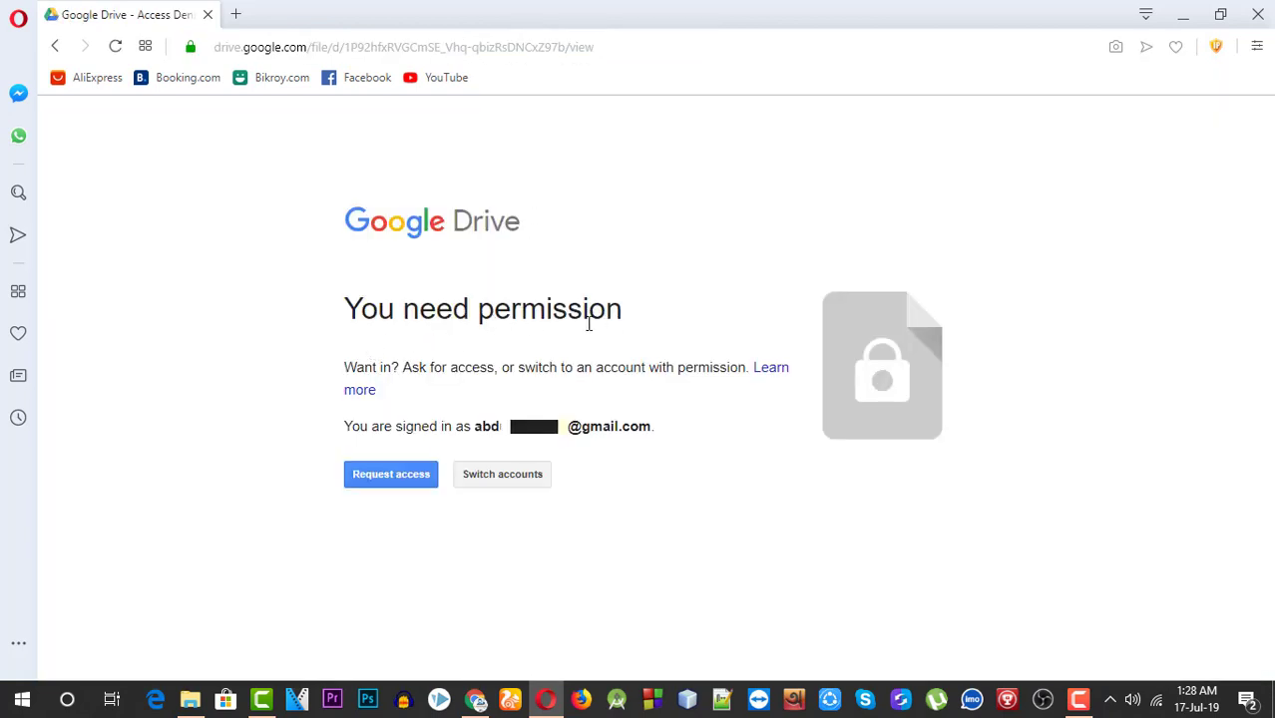
pyautogui.click(412, 481)
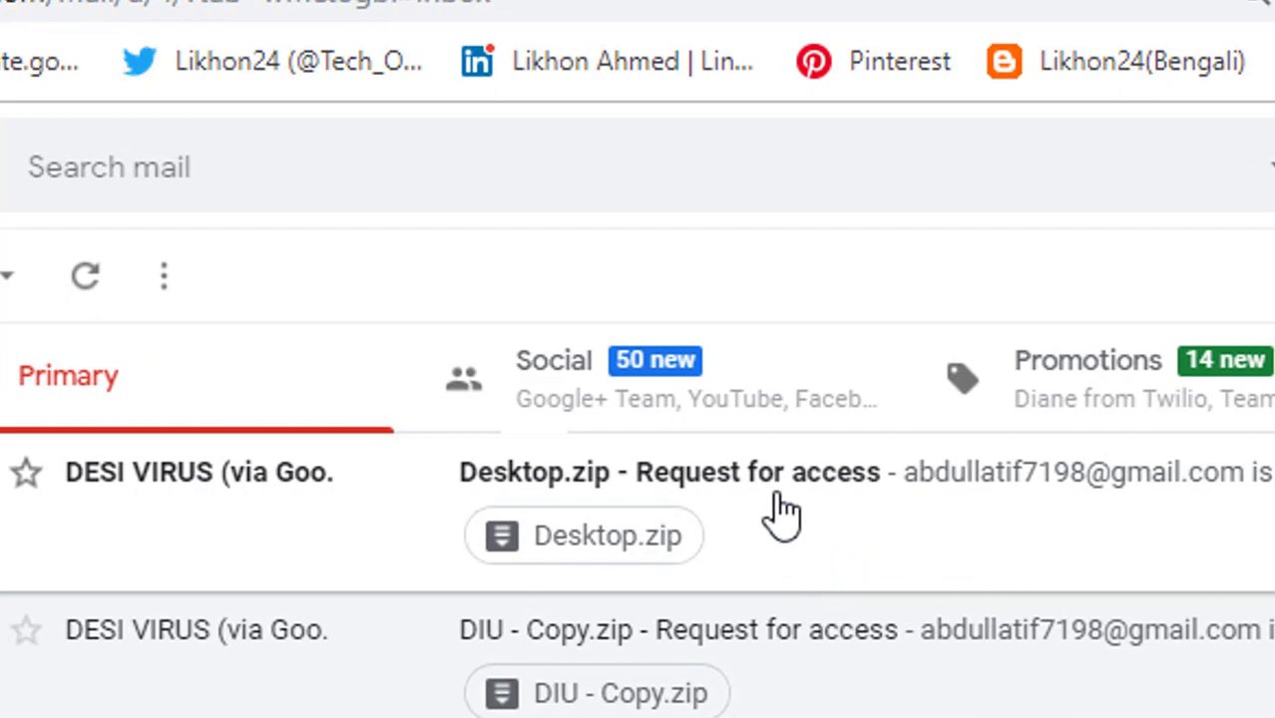
# Step: Open the "Desktop.zip - Request for access" e-mail in Gmail and follow it to the file's sharing settings
pyautogui.click(853, 478)
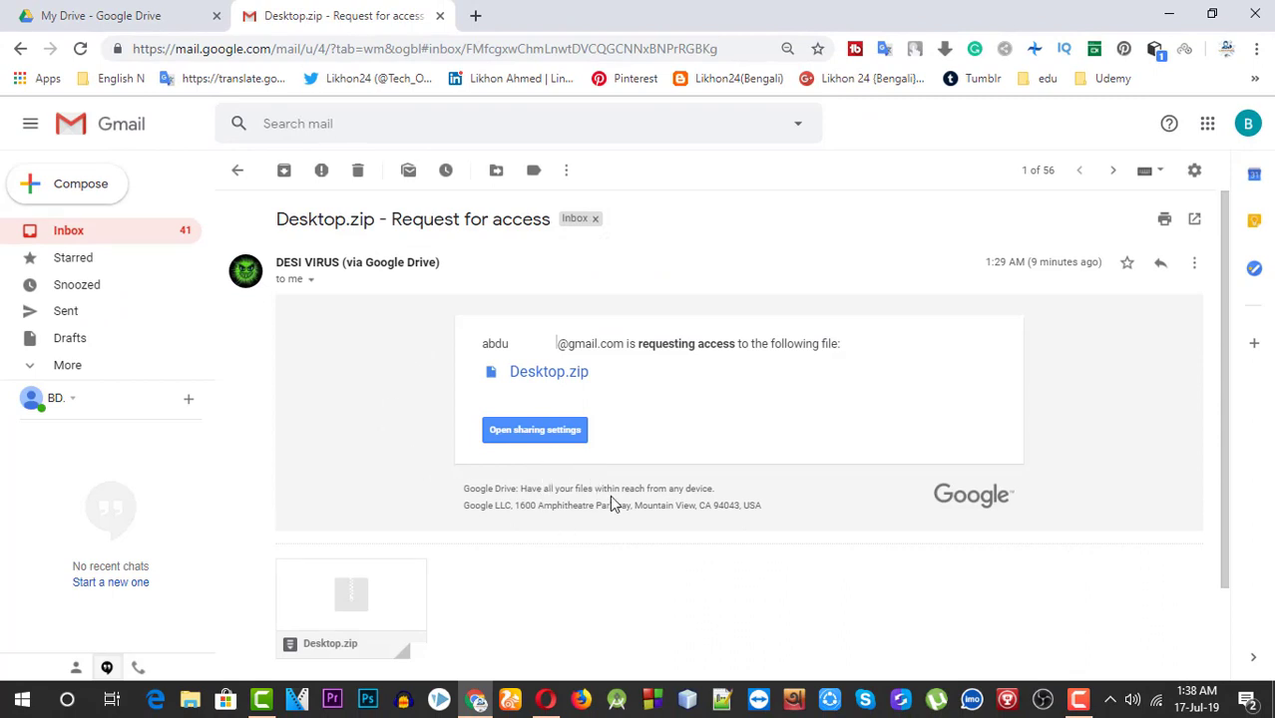
pyautogui.click(552, 430)
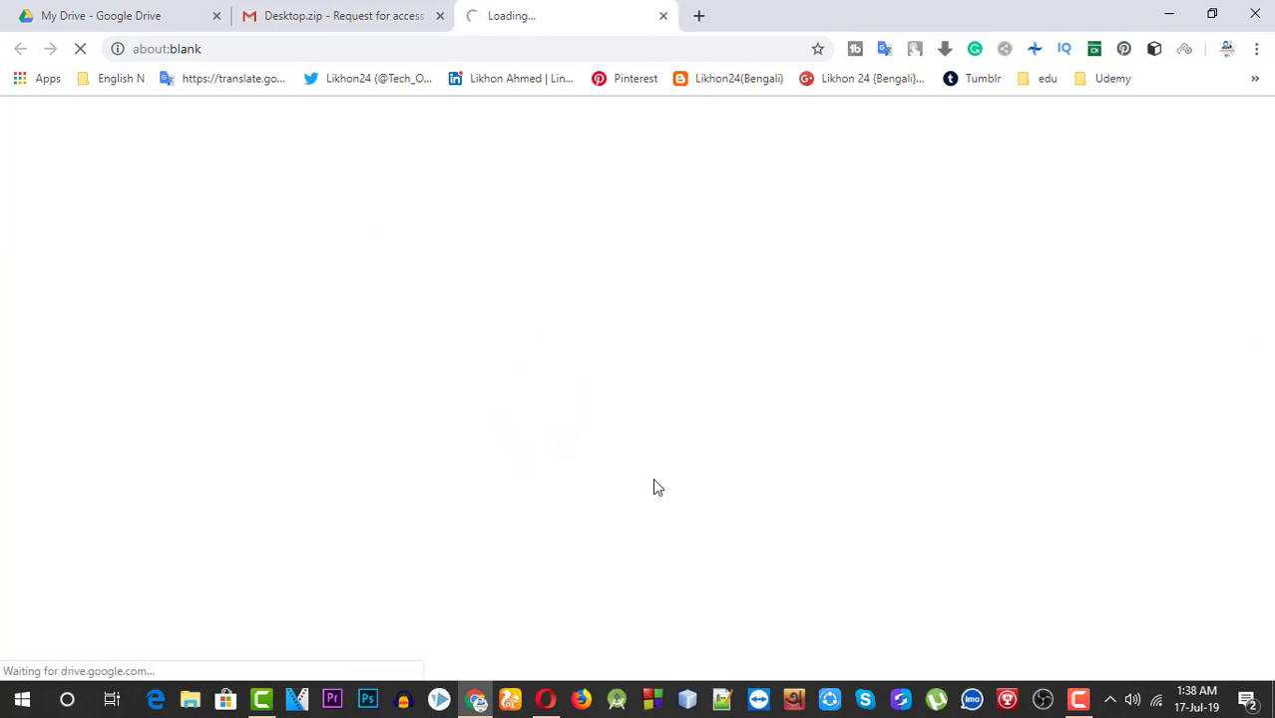